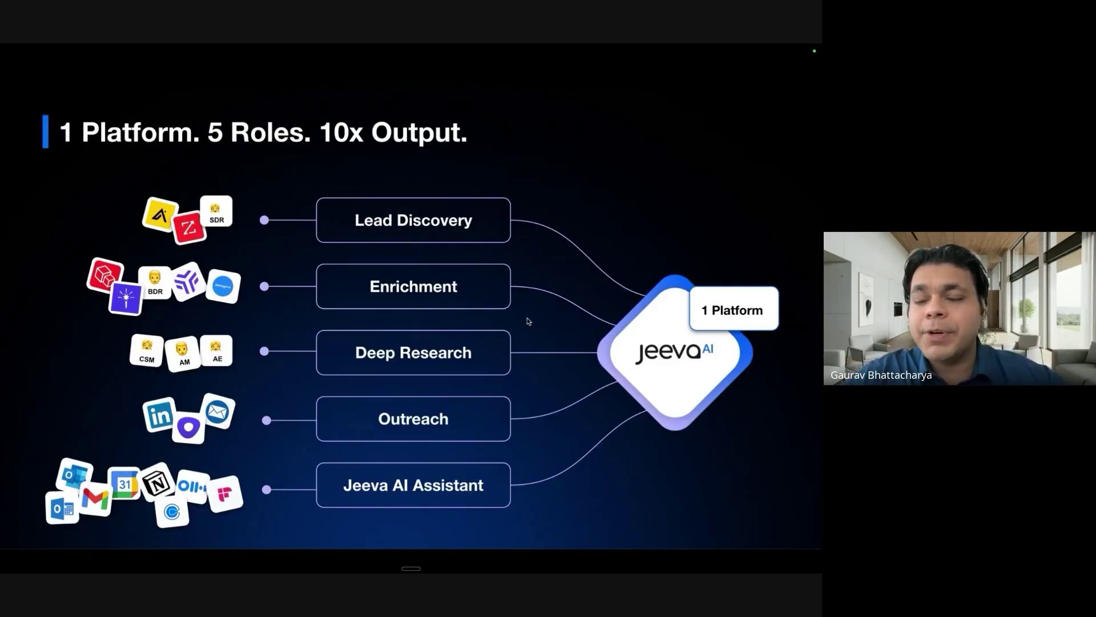
# - Exit the Google Slides slideshow presentation
pyautogui.press('Escape')
# - Switch to the Jeeva AI app and open the Ask Jeeva lead-search prompt
pyautogui.click(278, 69)
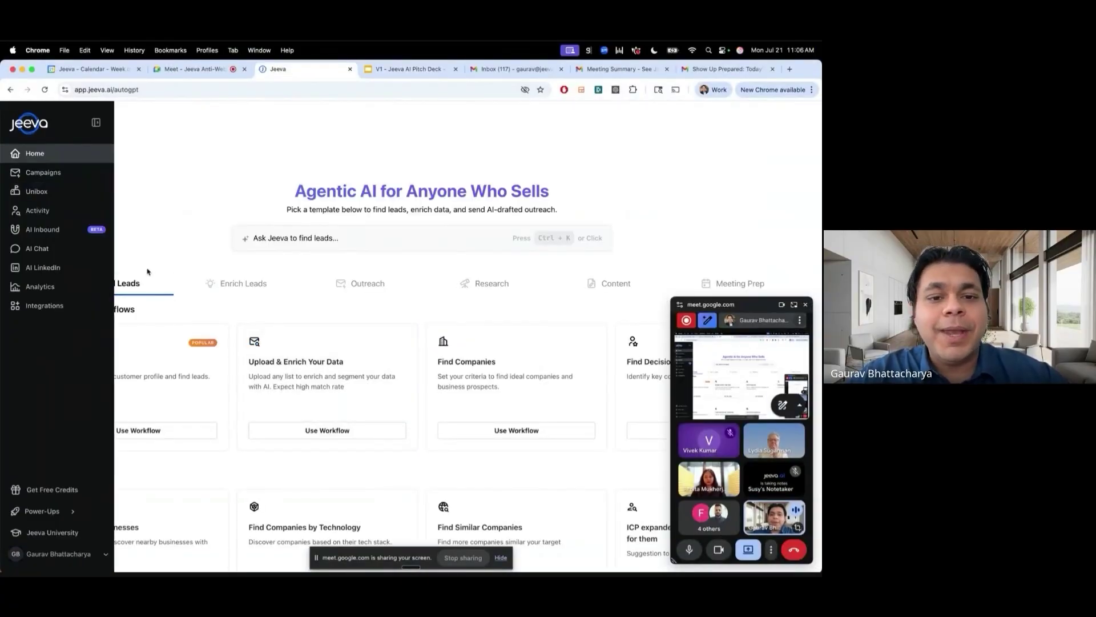
pyautogui.scroll(-4, 285, 256)
pyautogui.scroll(2, 337, 222)
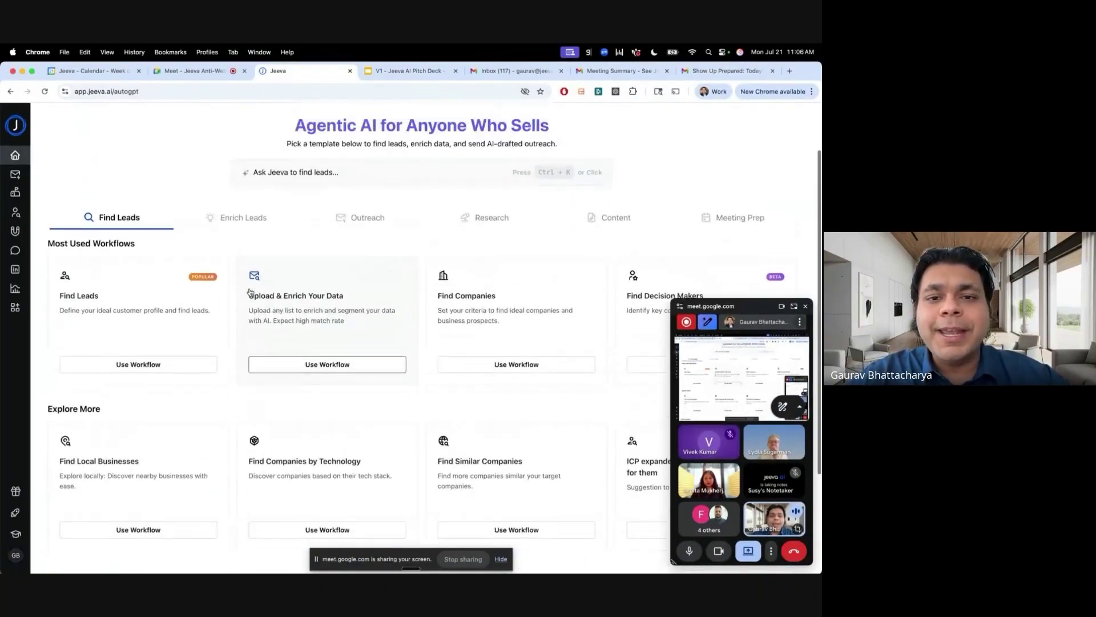
pyautogui.click(457, 203)
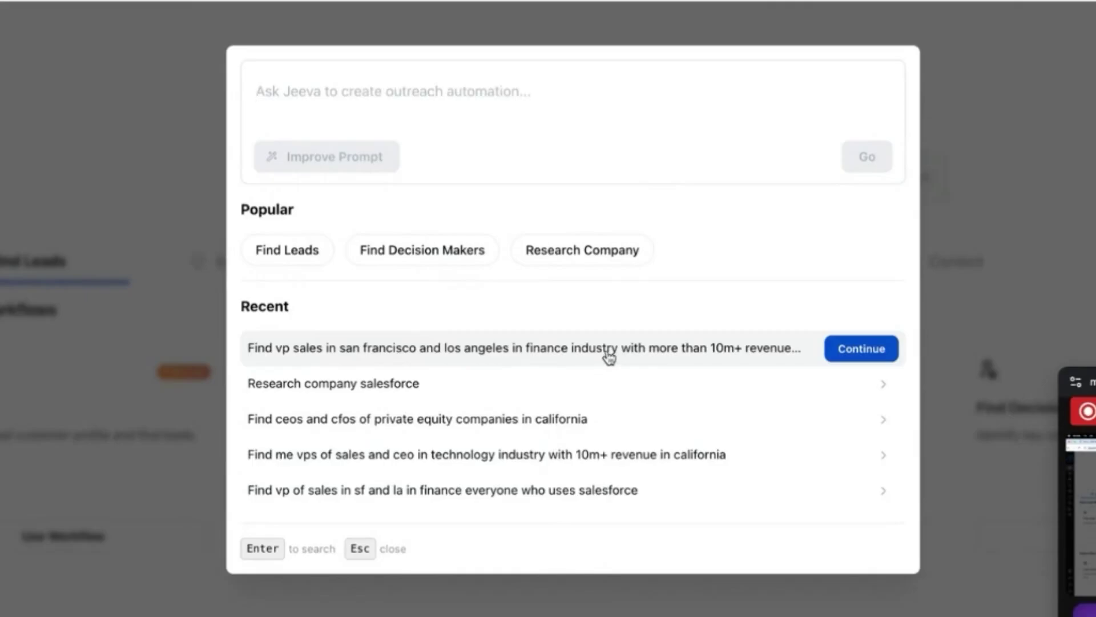
# - Start the Find Leads workflow and set the job titles to Ceo, Cfo and Coo
pyautogui.click(609, 356)
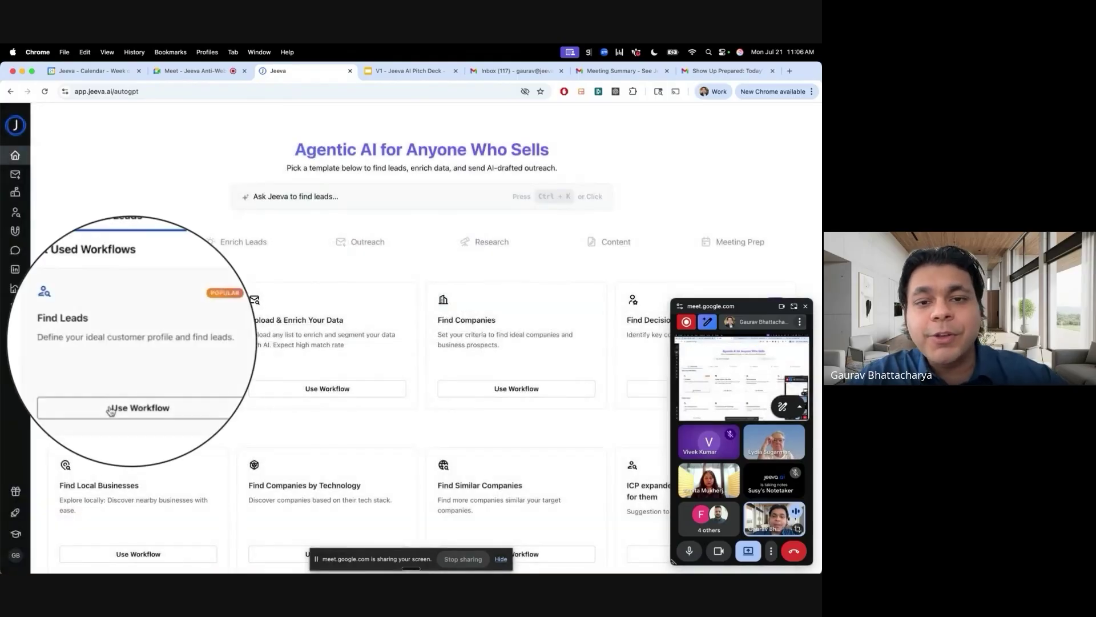
pyautogui.click(115, 387)
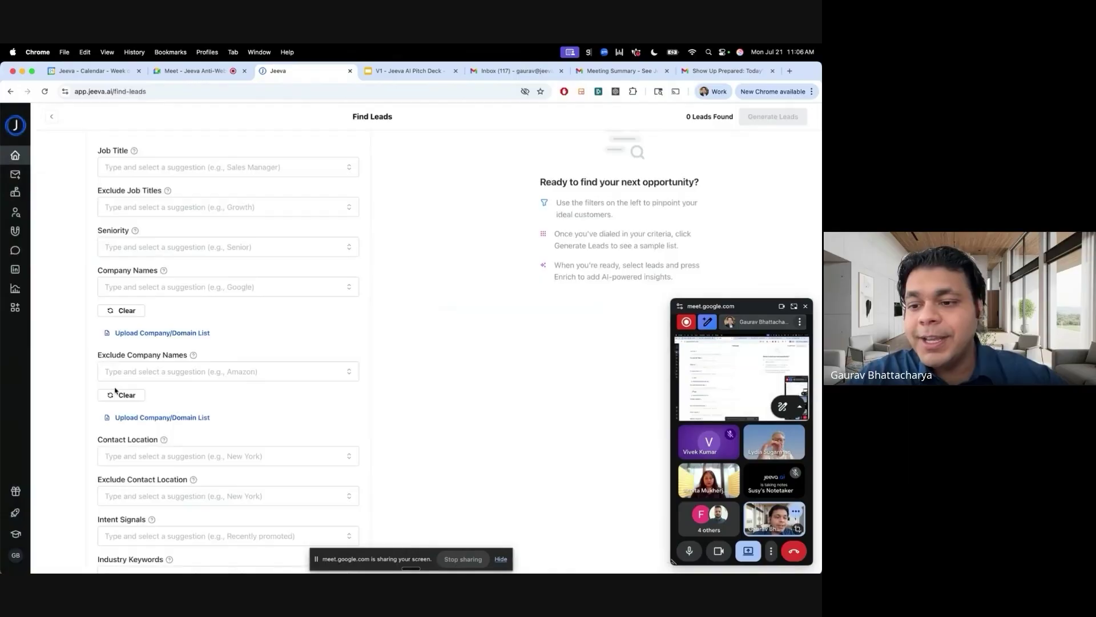
pyautogui.click(805, 306)
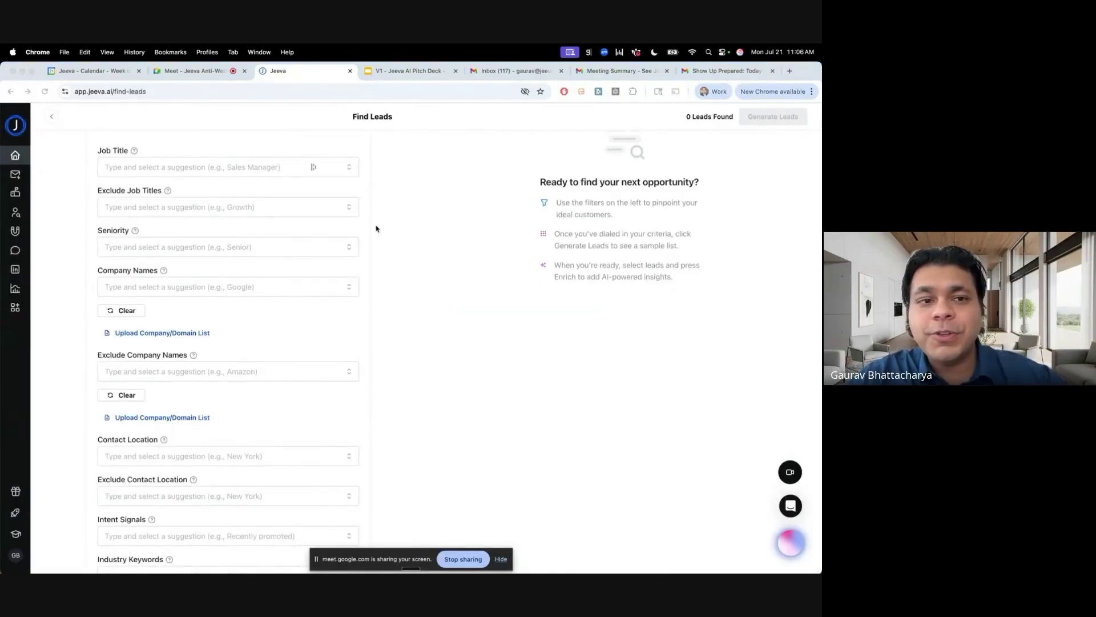
pyautogui.click(179, 165)
pyautogui.scroll(-2, 182, 301)
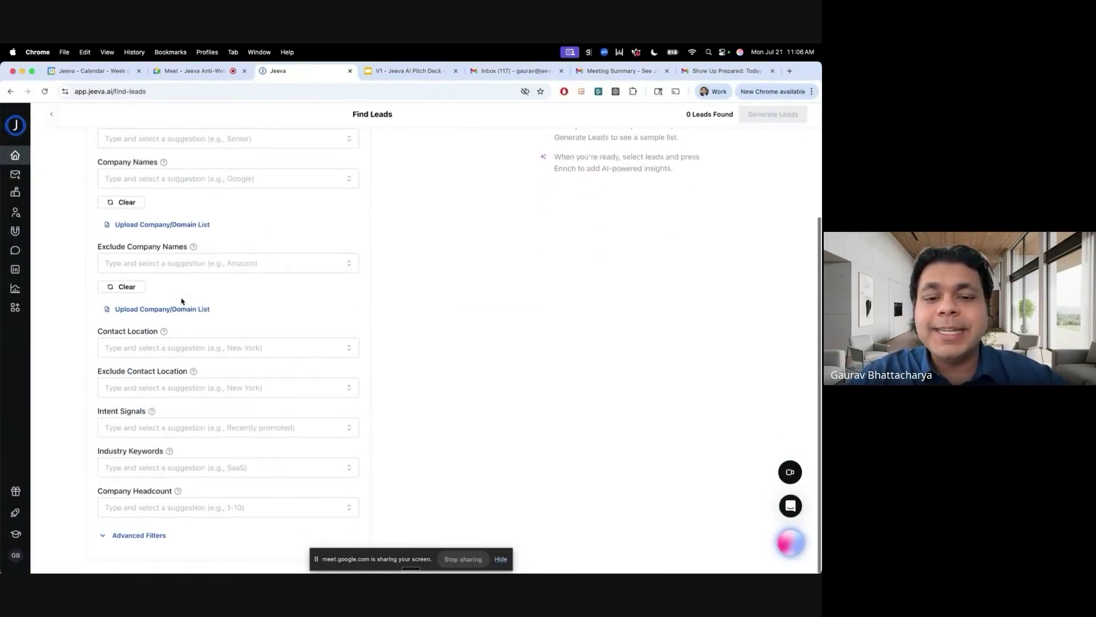
pyautogui.scroll(3, 181, 299)
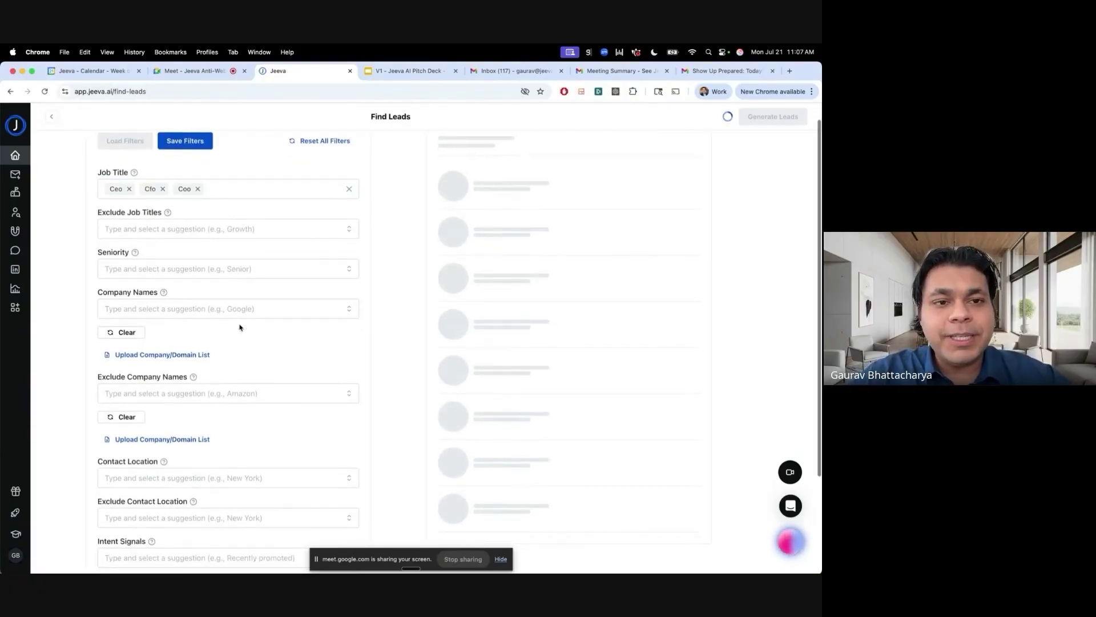
pyautogui.scroll(-4, 239, 327)
pyautogui.moveTo(151, 412)
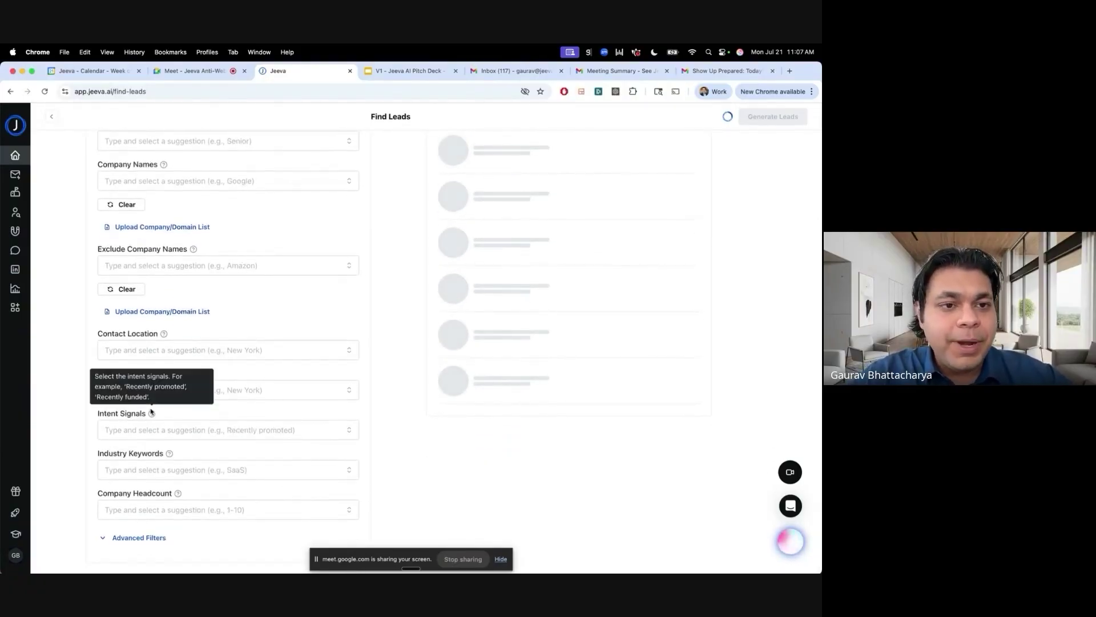
pyautogui.scroll(4, 152, 313)
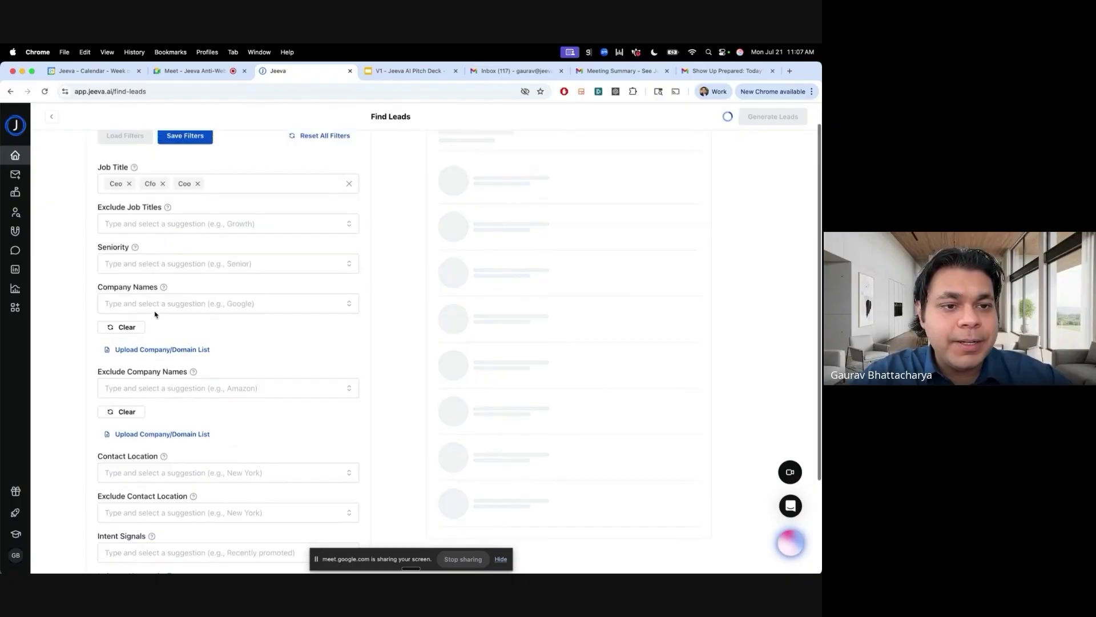
pyautogui.scroll(-4, 154, 313)
pyautogui.scroll(-3, 155, 399)
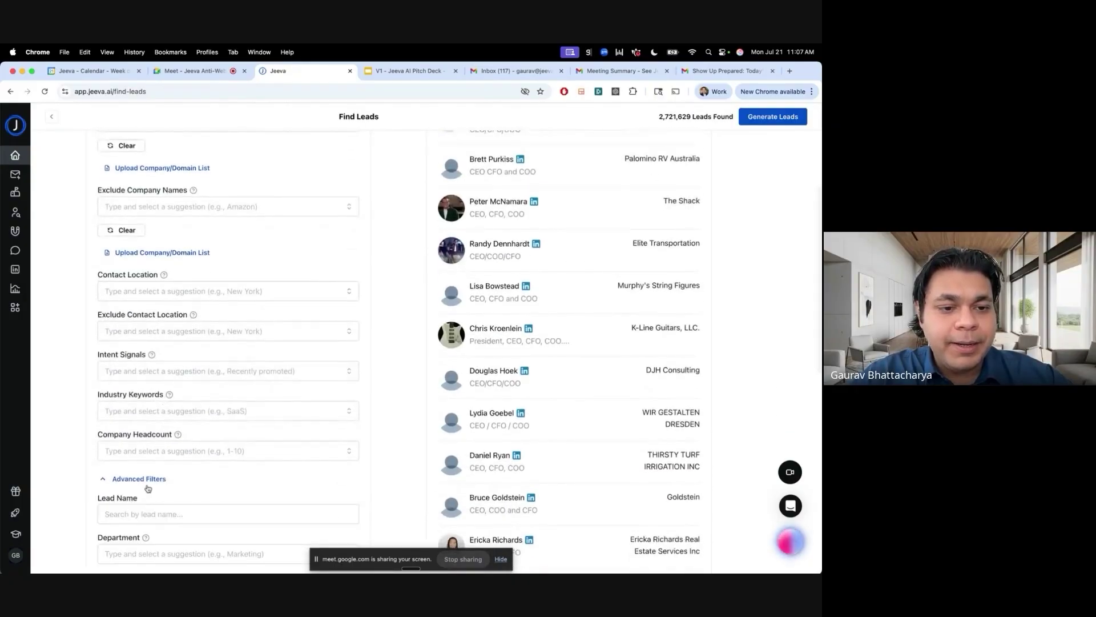
# - Add headcount ranges 1-10, 11-20, 21-50 and 51-100 and generate the leads
pyautogui.click(155, 448)
pyautogui.click(142, 491)
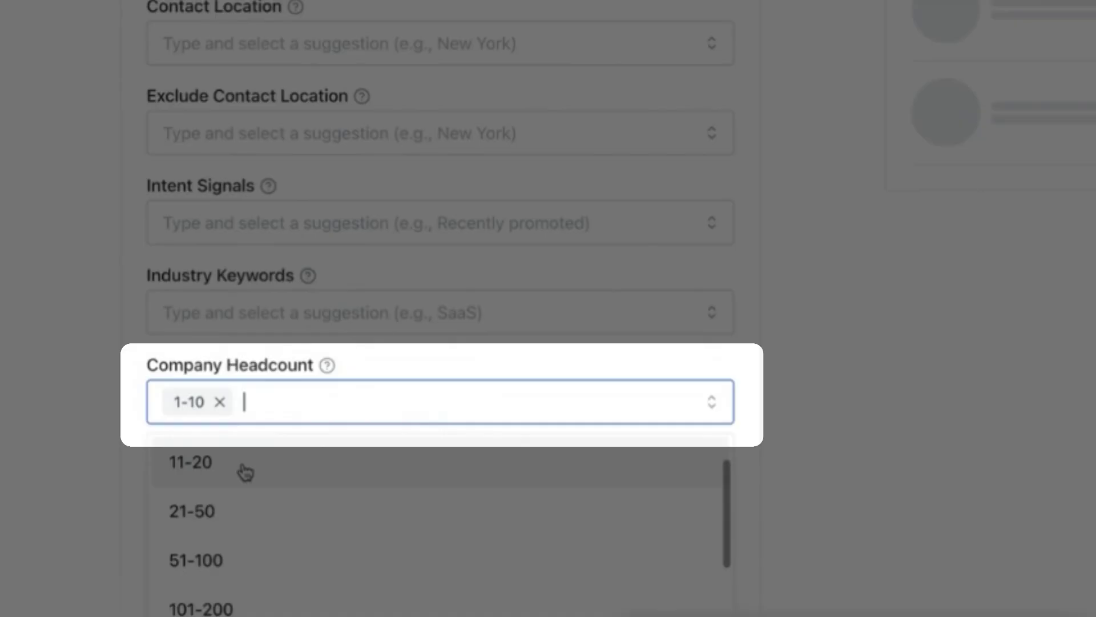
pyautogui.click(246, 472)
pyautogui.click(245, 471)
pyautogui.click(246, 472)
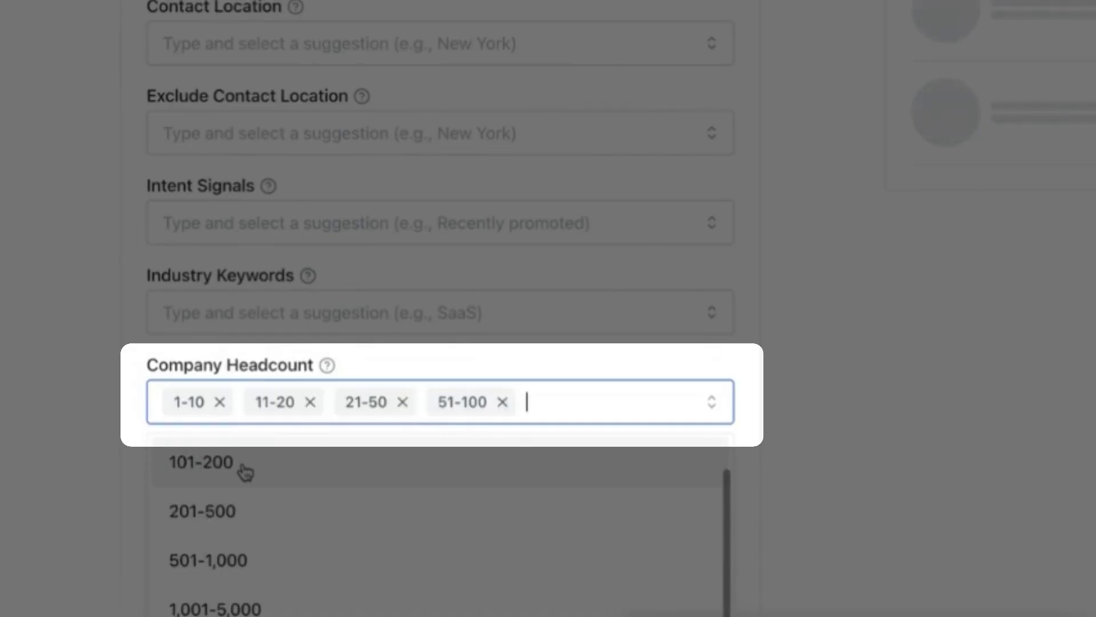
pyautogui.click(91, 386)
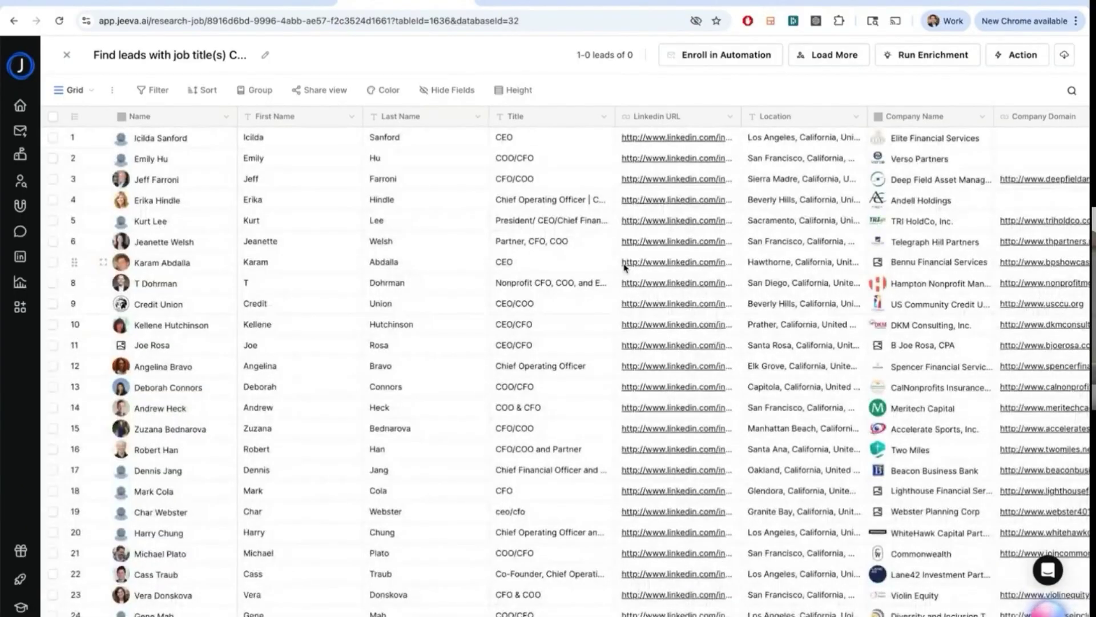
# - Tick lead rows 1-4 in the table and scroll across its columns
pyautogui.hscroll(5, 624, 265)
pyautogui.hscroll(-5, 624, 265)
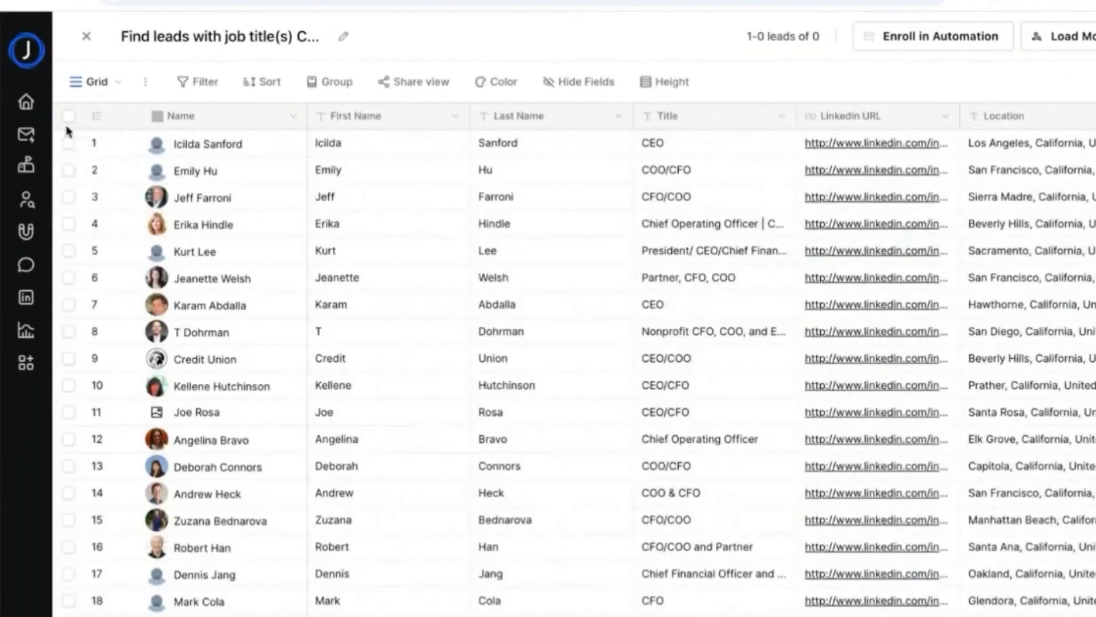
pyautogui.click(40, 179)
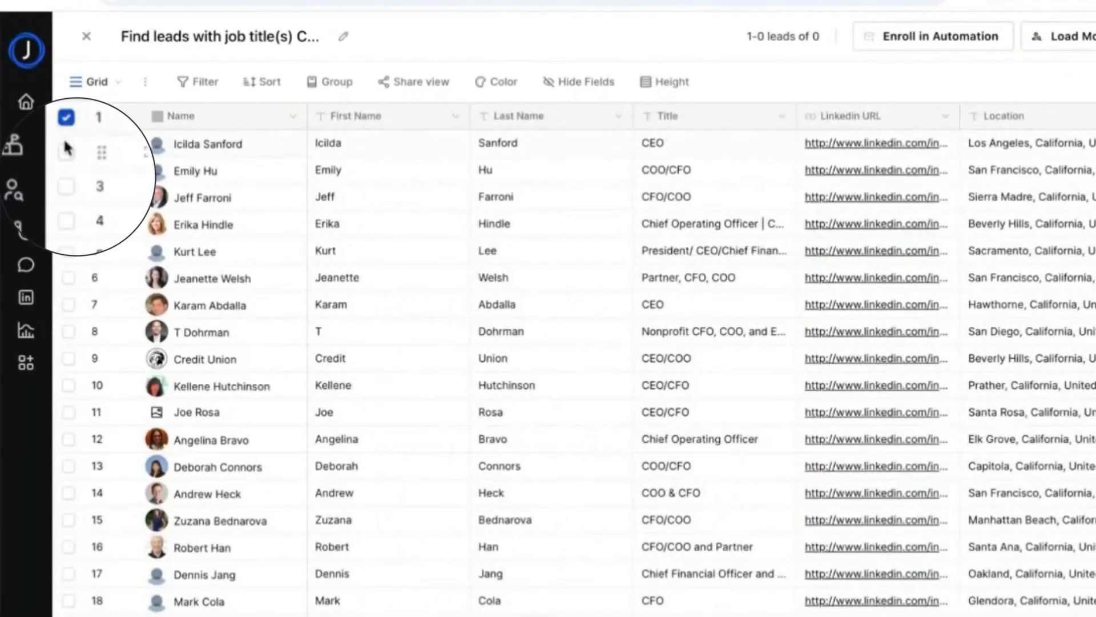
pyautogui.click(67, 152)
pyautogui.click(67, 186)
pyautogui.click(66, 220)
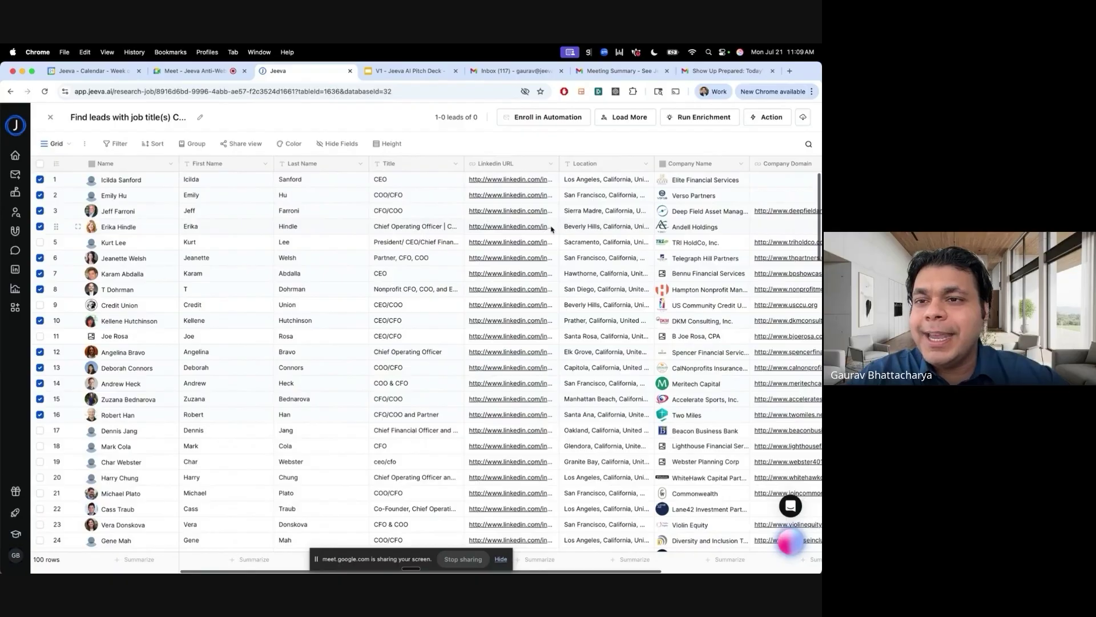
pyautogui.hscroll(5, 662, 258)
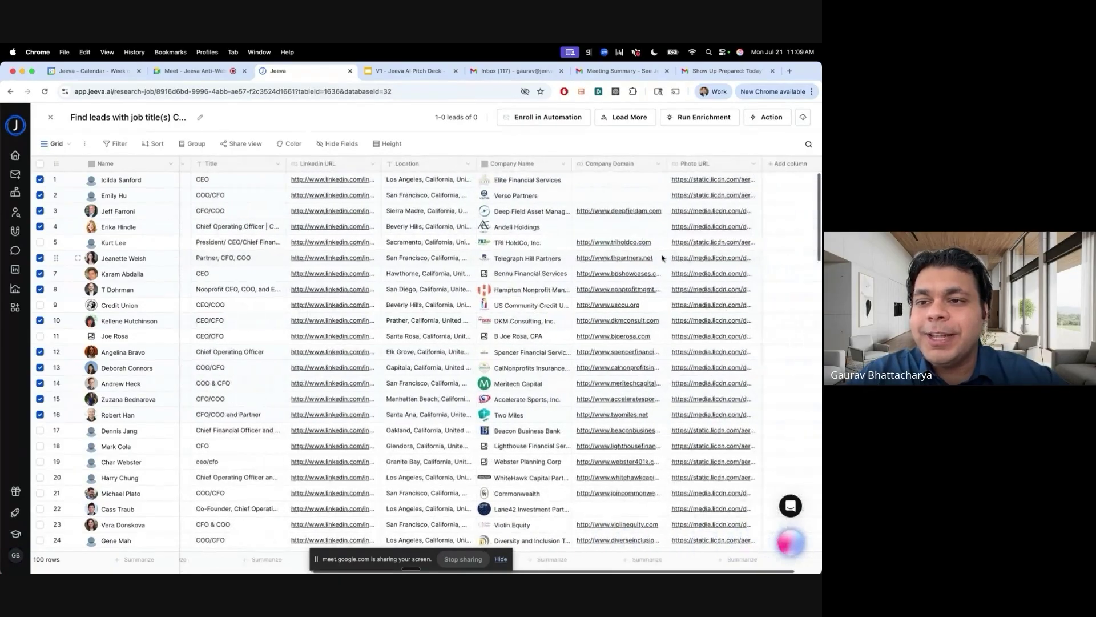
pyautogui.hscroll(2, 662, 258)
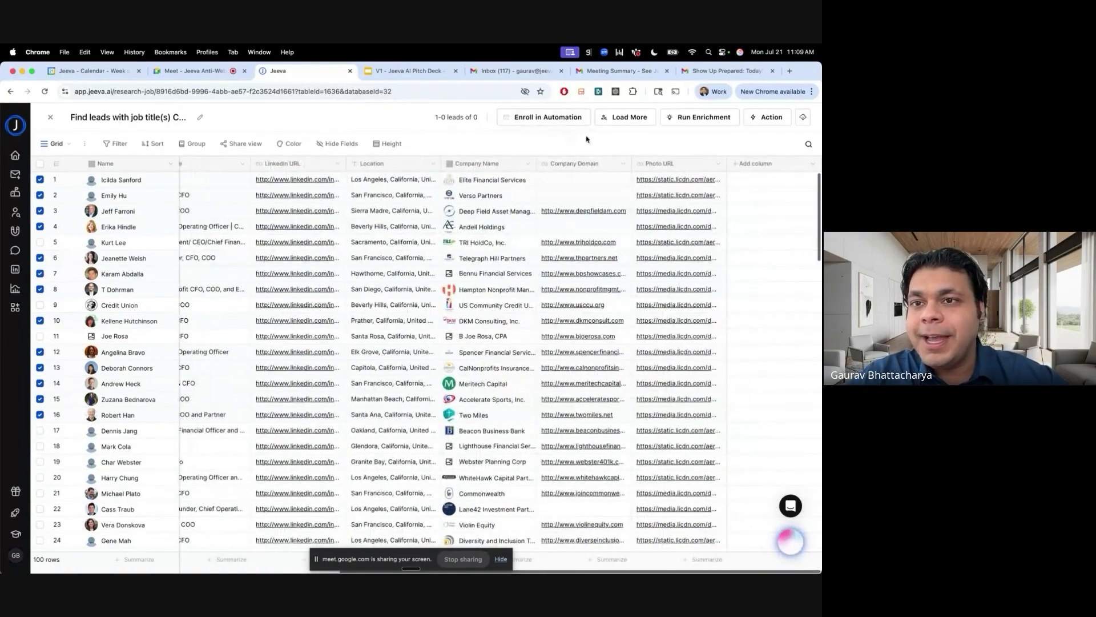
# - Add a Work Email enrichment column with the default waterfall providers and save it
pyautogui.click(763, 118)
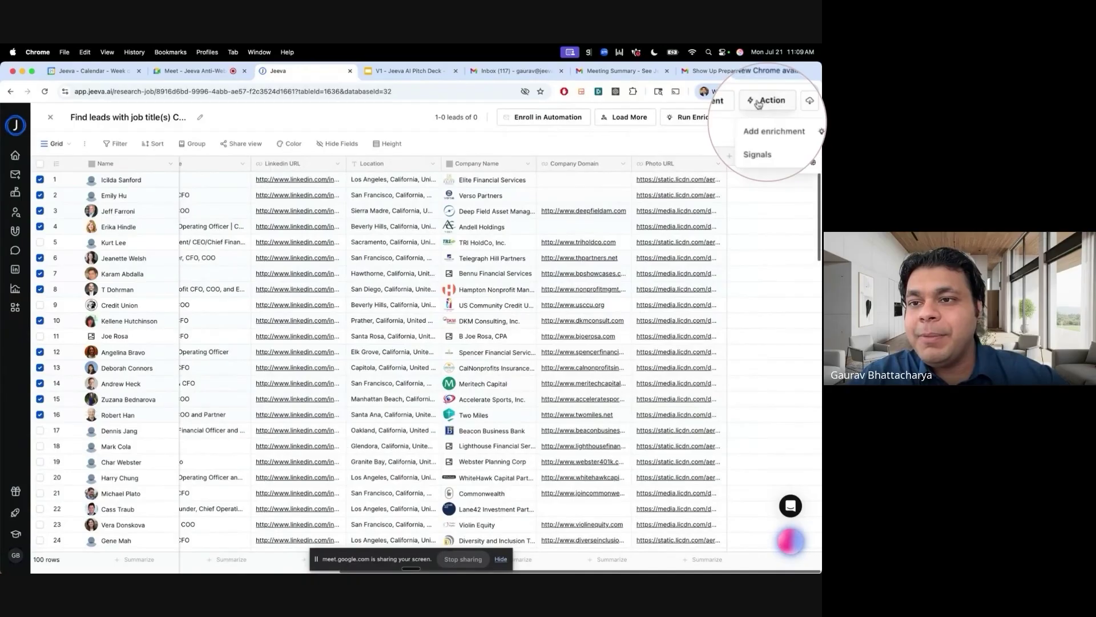
pyautogui.click(773, 130)
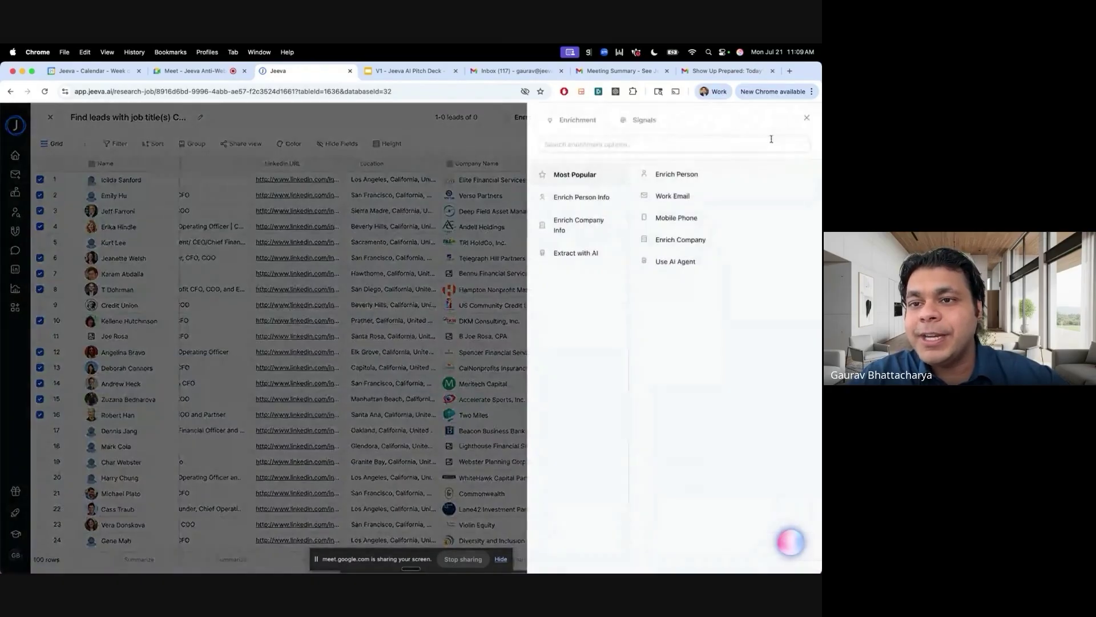
pyautogui.click(683, 200)
pyautogui.scroll(-5, 672, 313)
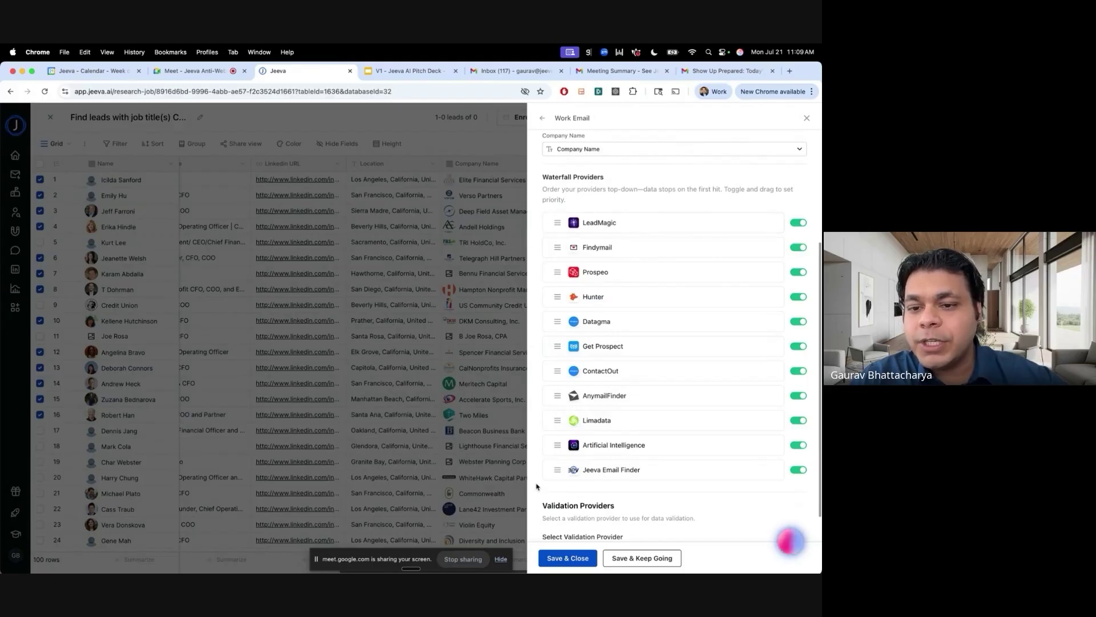
pyautogui.click(565, 561)
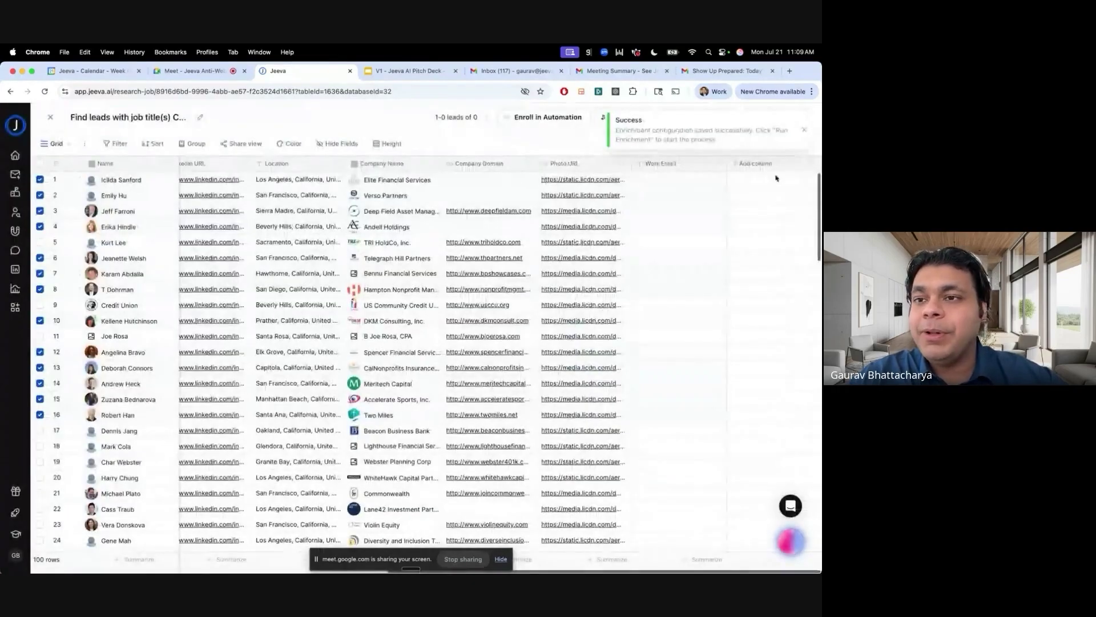
# - Dismiss the success notice and start a new AI agent enrichment
pyautogui.click(804, 130)
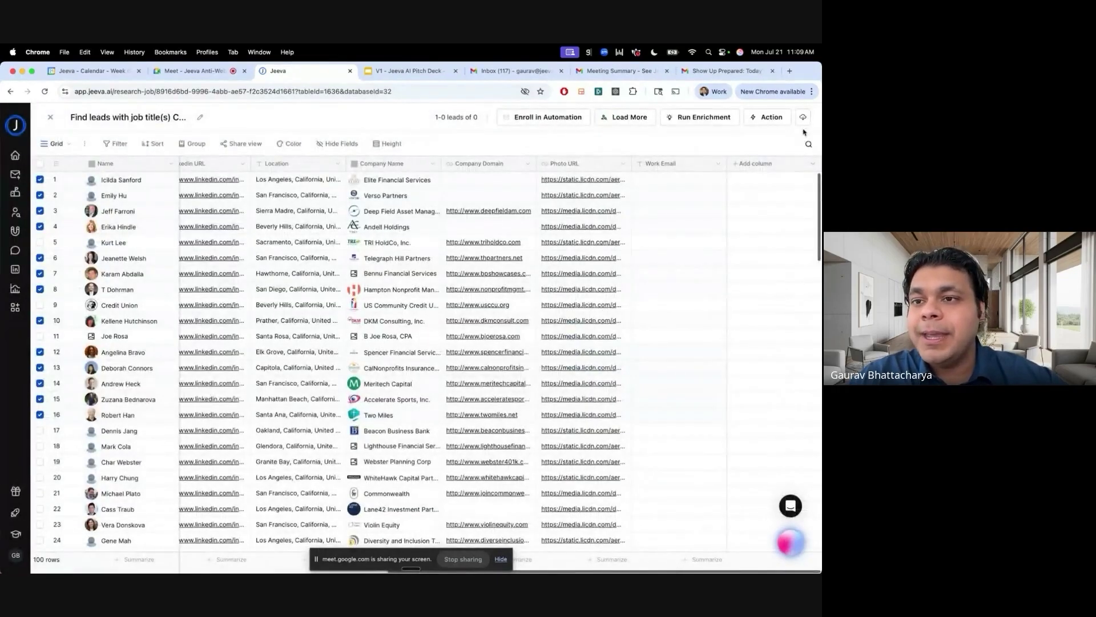
pyautogui.click(772, 118)
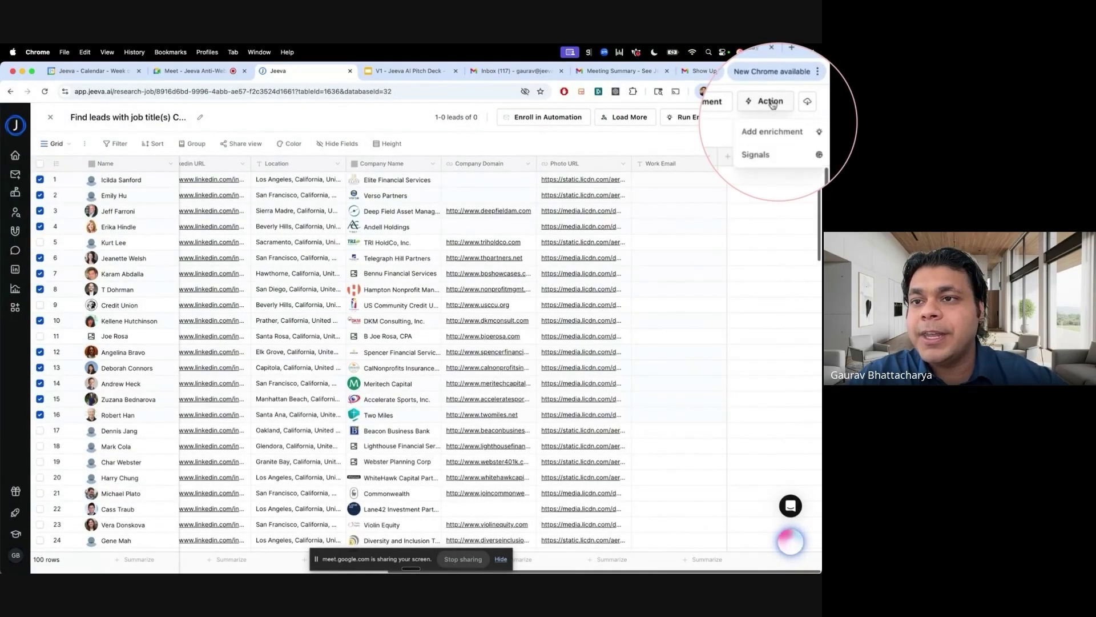
pyautogui.click(767, 131)
pyautogui.click(665, 262)
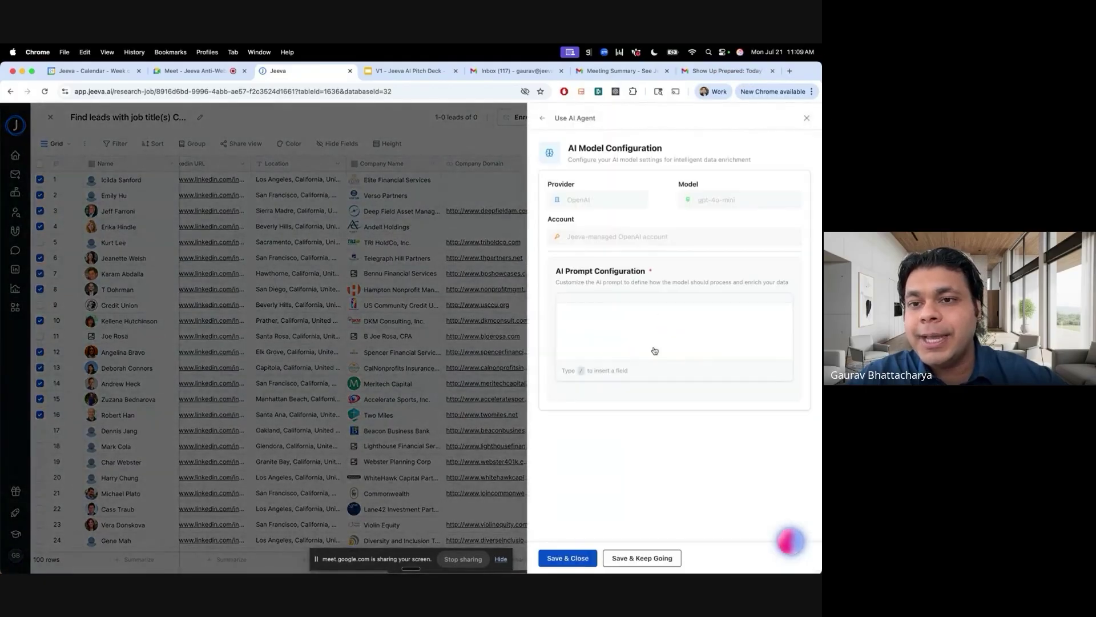
# - Write a prompt asking whether each {{Company Name}} raised funding, then save it
pyautogui.click(645, 332)
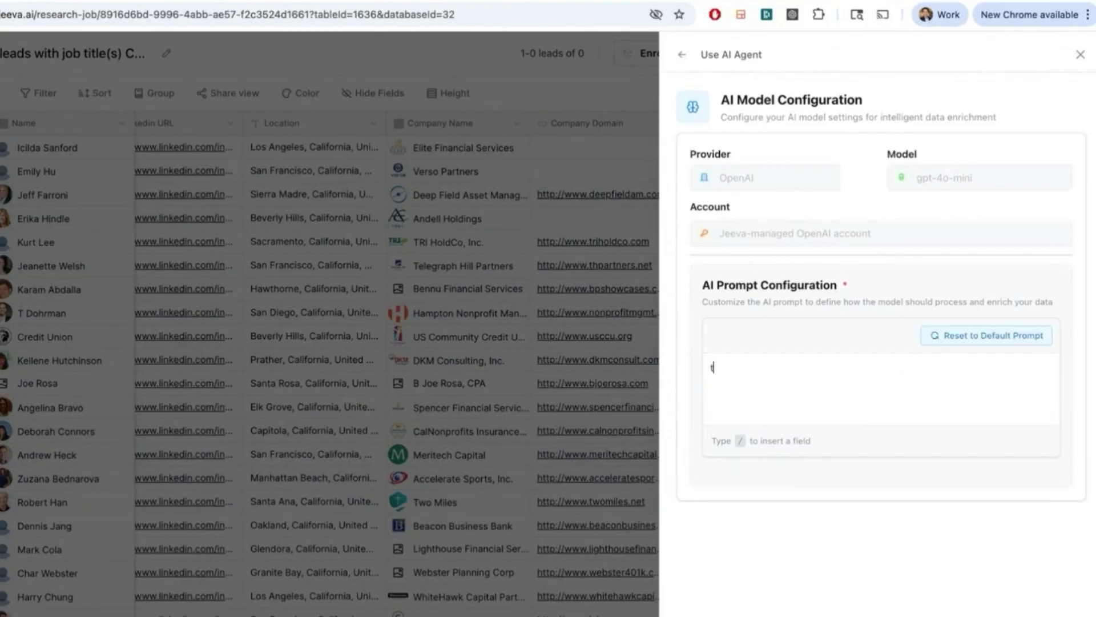
pyautogui.write('tell me if any of these')
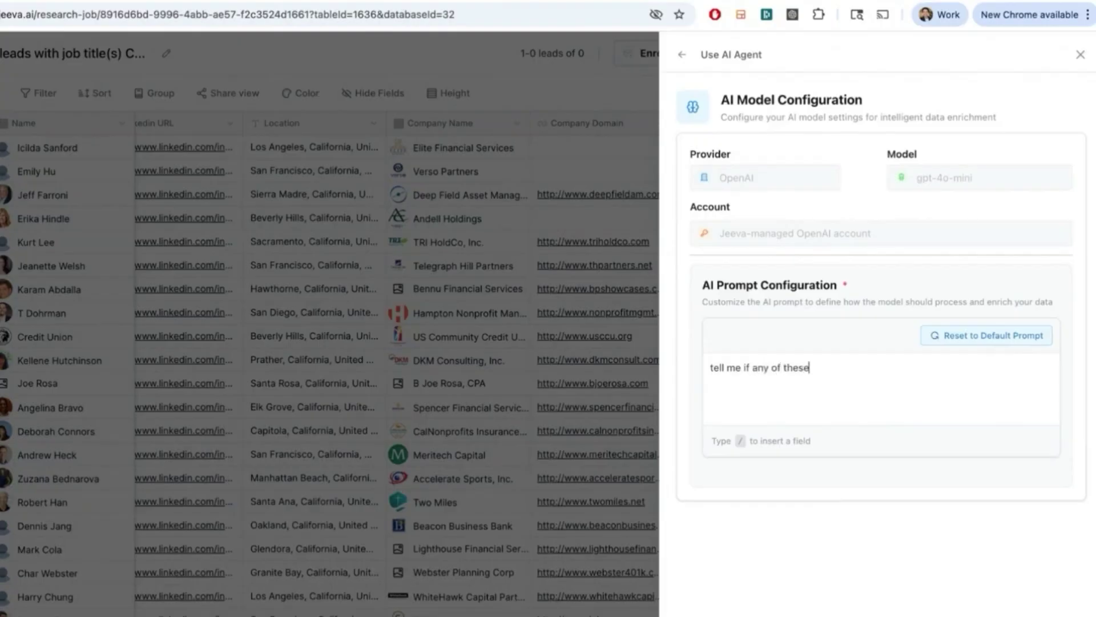
pyautogui.write(' companies has raised funding and how much?')
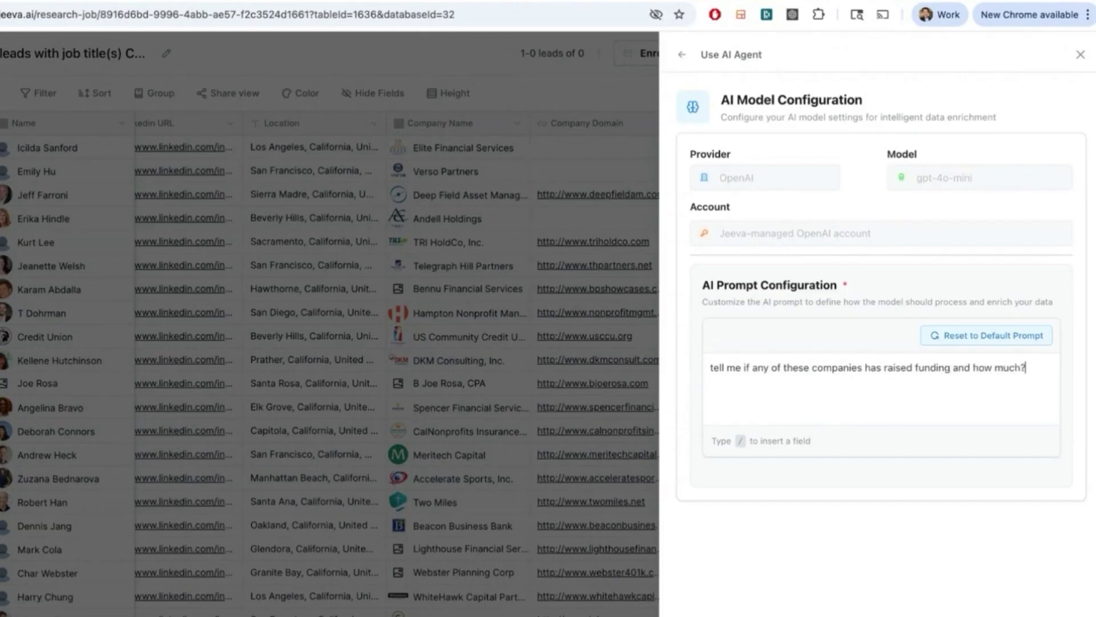
pyautogui.write('/')
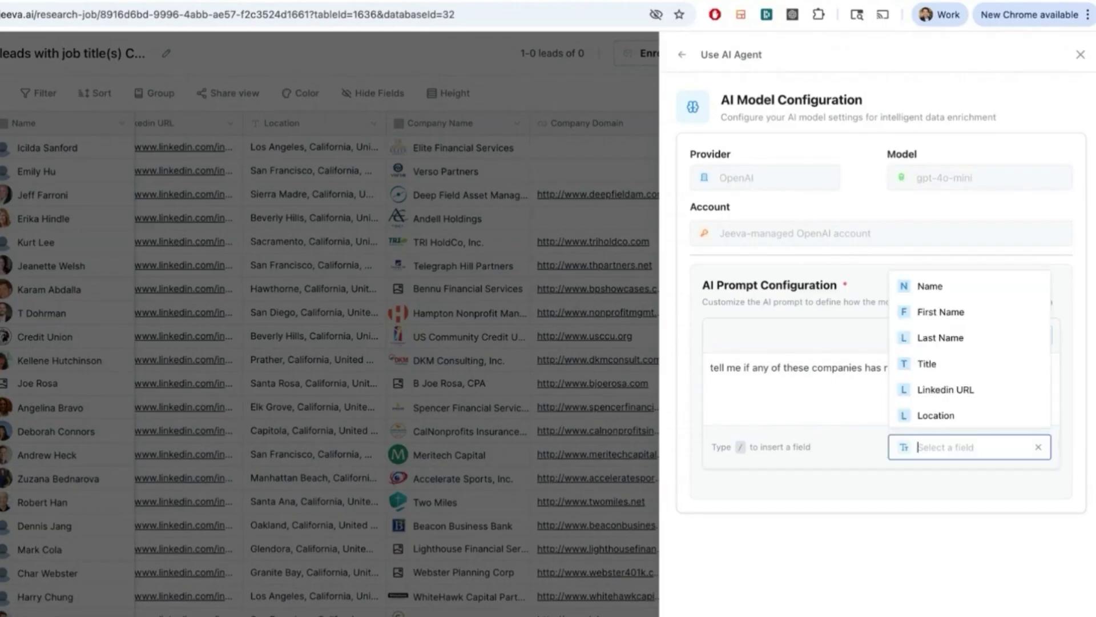
pyautogui.scroll(-2, 914, 373)
pyautogui.click(938, 360)
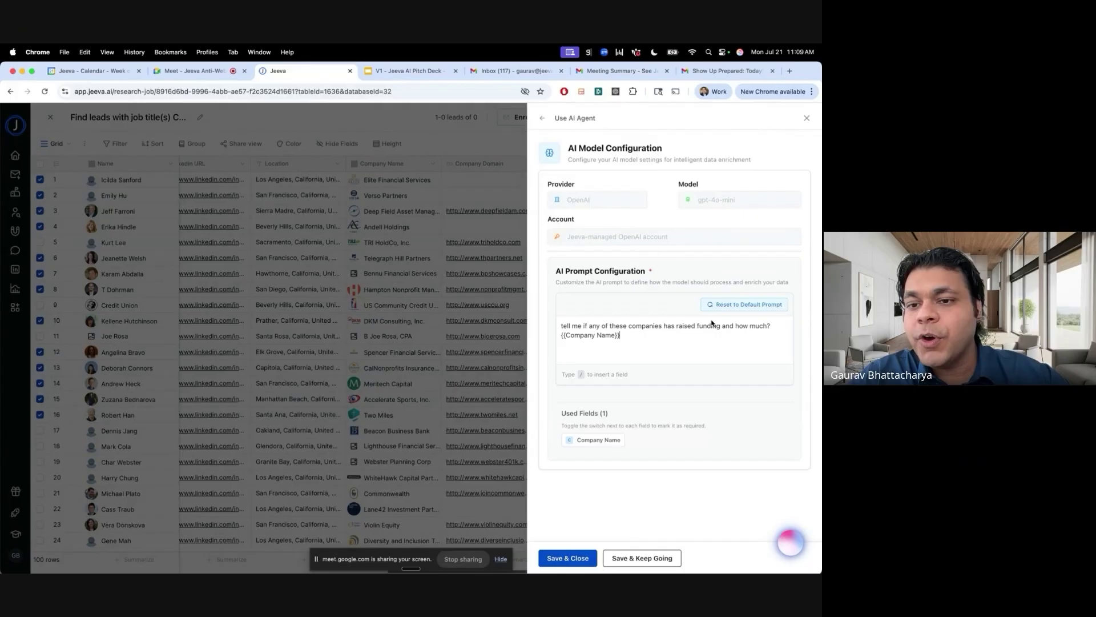
pyautogui.click(568, 558)
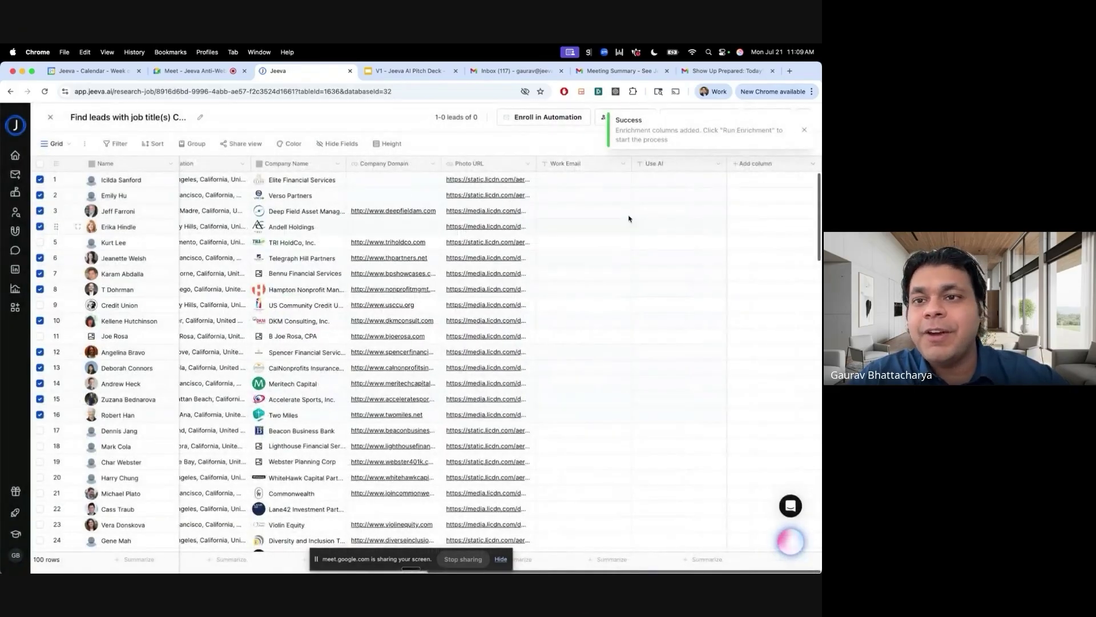
# - Run enrichment on the 13 selected leads
pyautogui.click(805, 131)
pyautogui.click(706, 114)
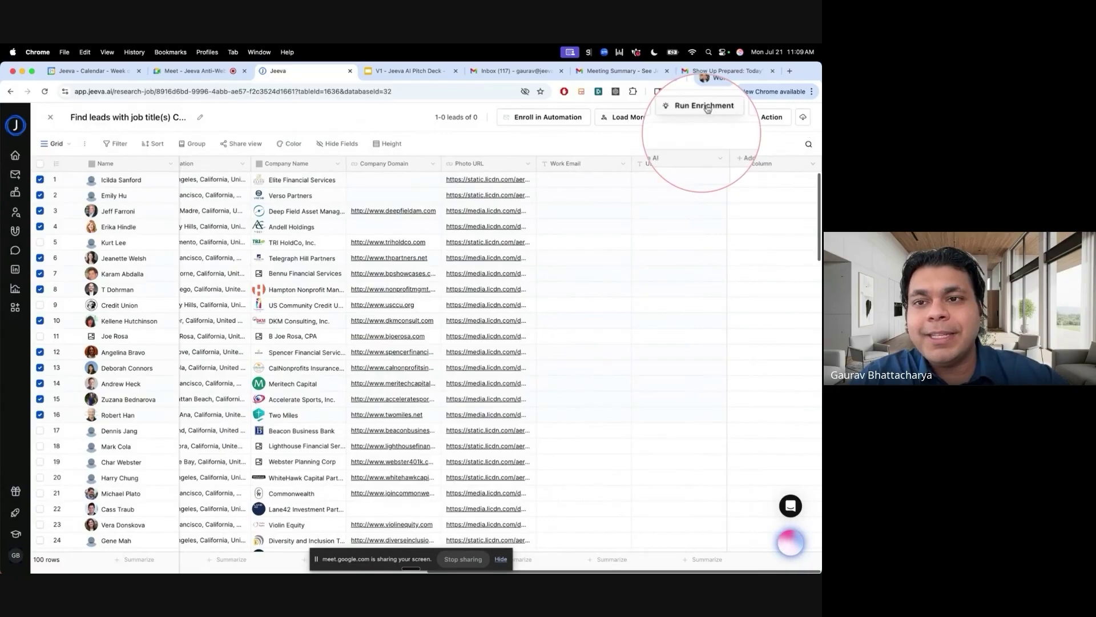
pyautogui.click(697, 136)
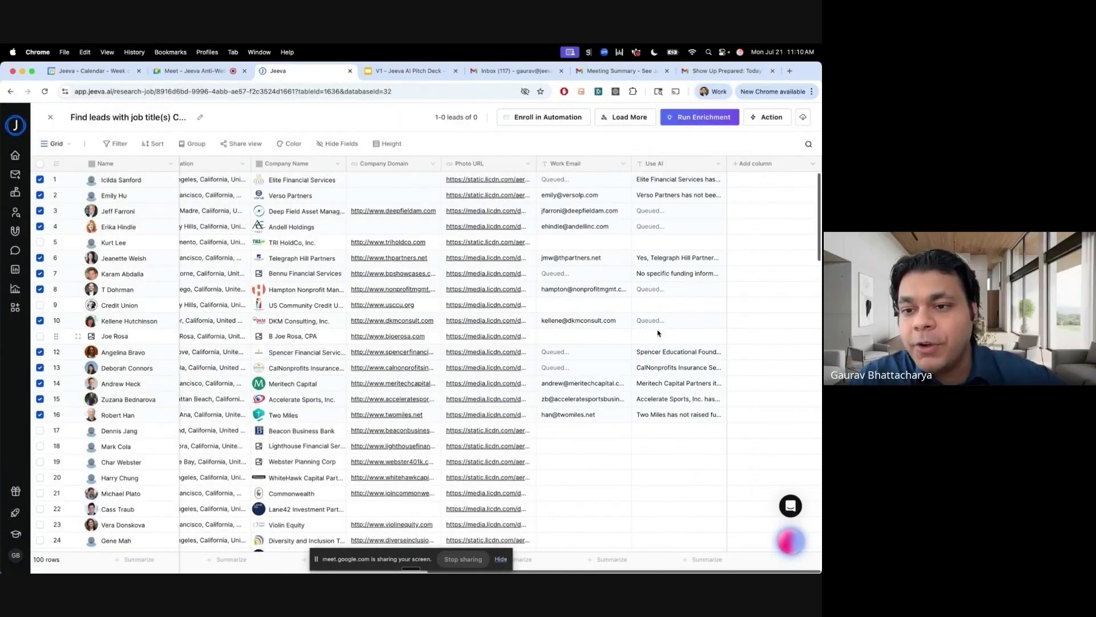
pyautogui.click(665, 184)
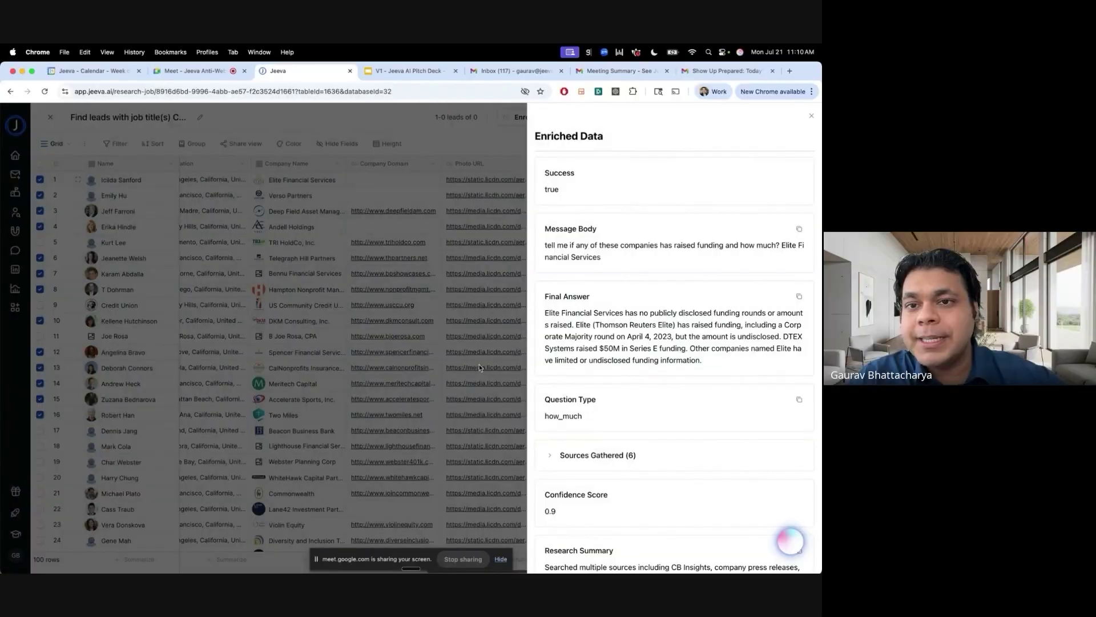
pyautogui.press('Escape')
pyautogui.click(704, 198)
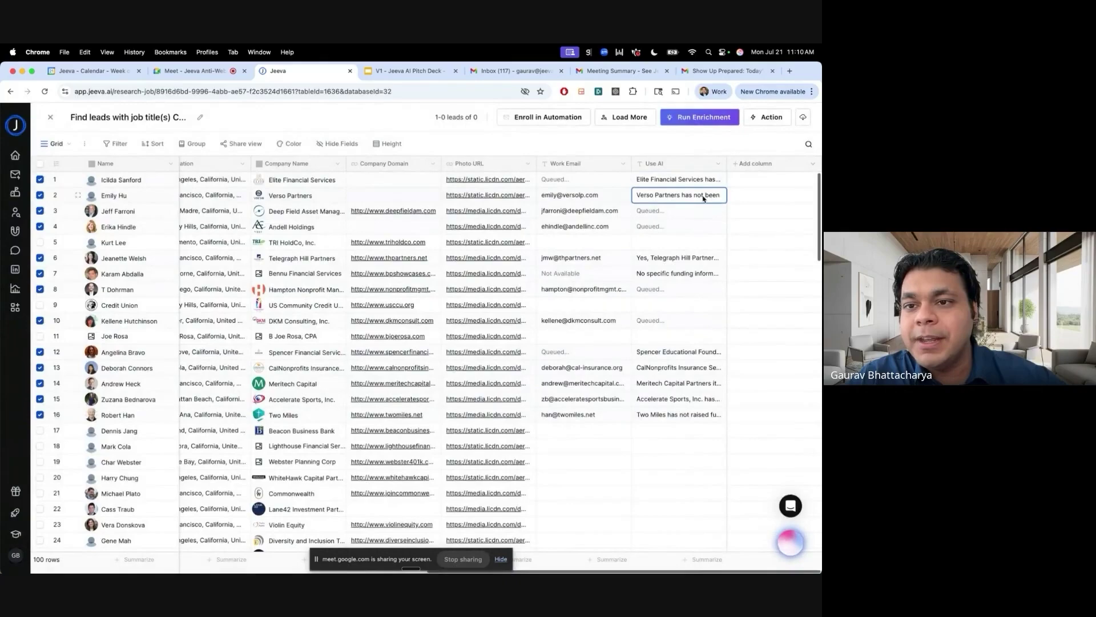
pyautogui.click(704, 197)
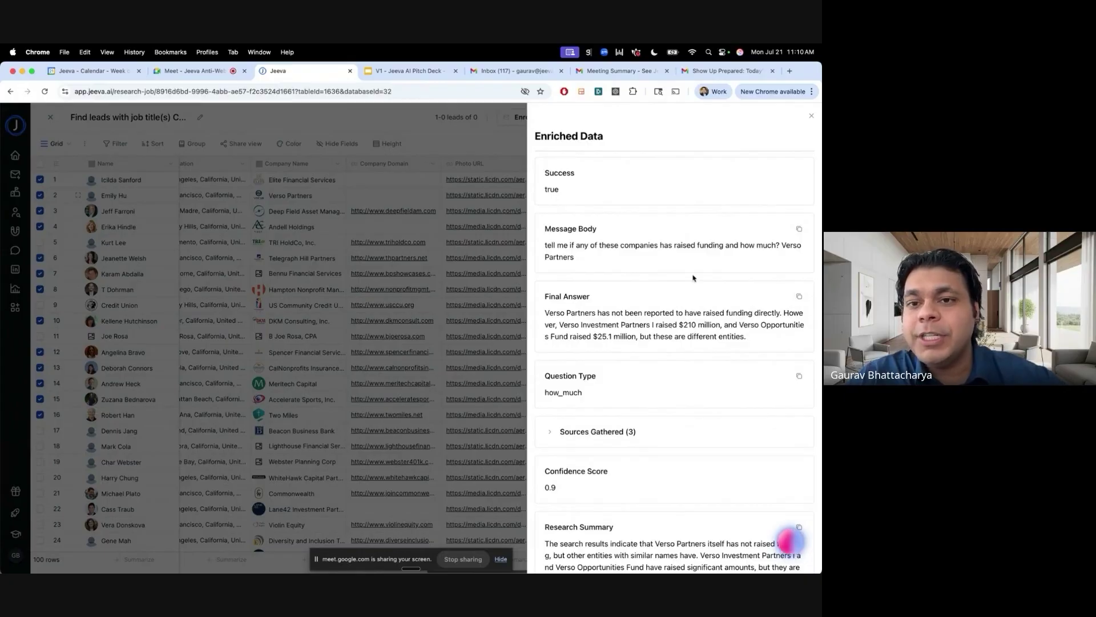
pyautogui.click(499, 354)
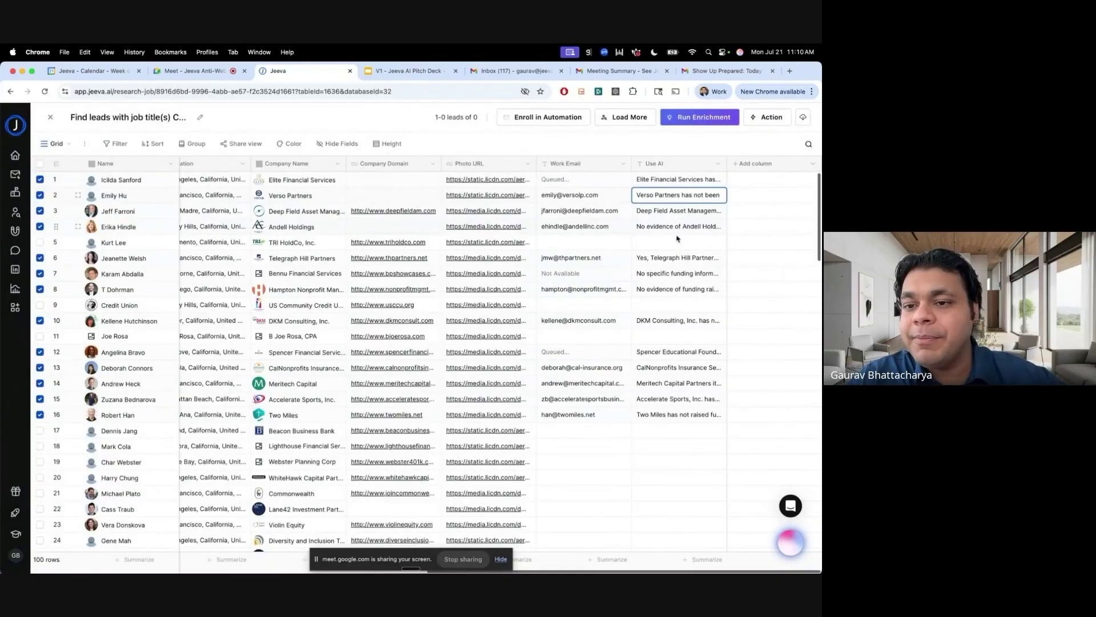
pyautogui.click(670, 258)
pyautogui.click(669, 259)
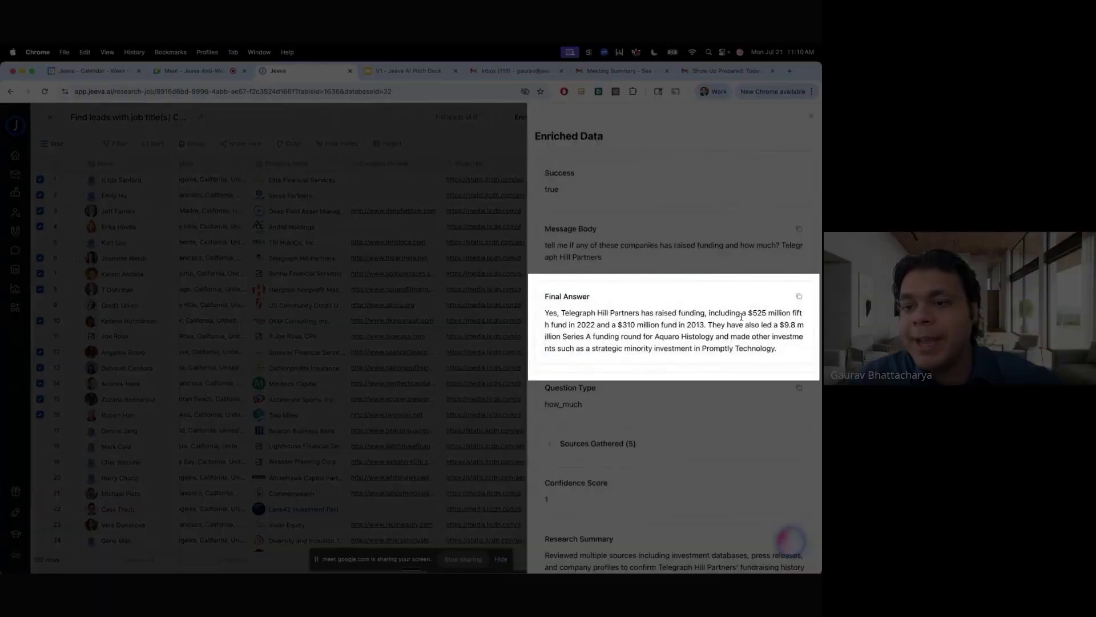
pyautogui.click(475, 345)
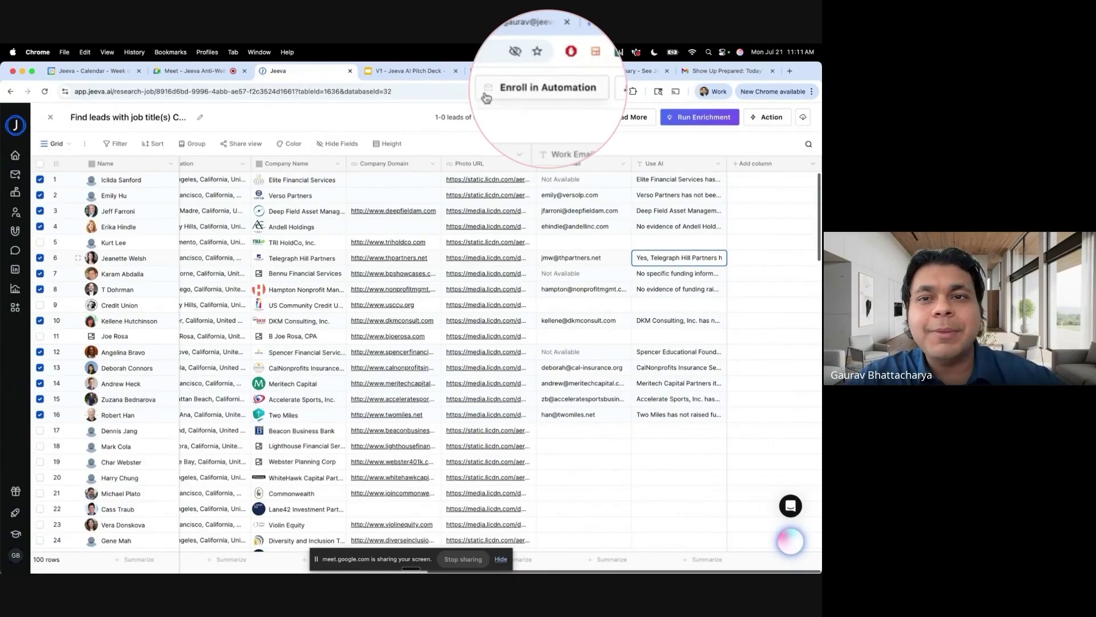
# - Create a new automation named 'Test Automation 123' for the selected leads
pyautogui.click(520, 117)
pyautogui.click(528, 141)
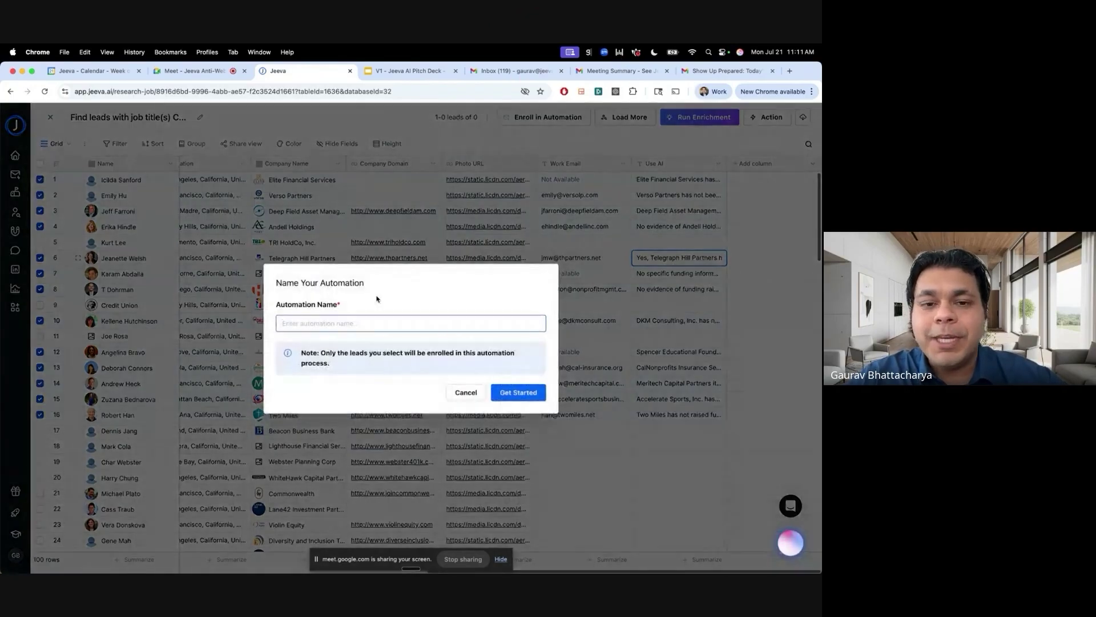
pyautogui.write('Test ')
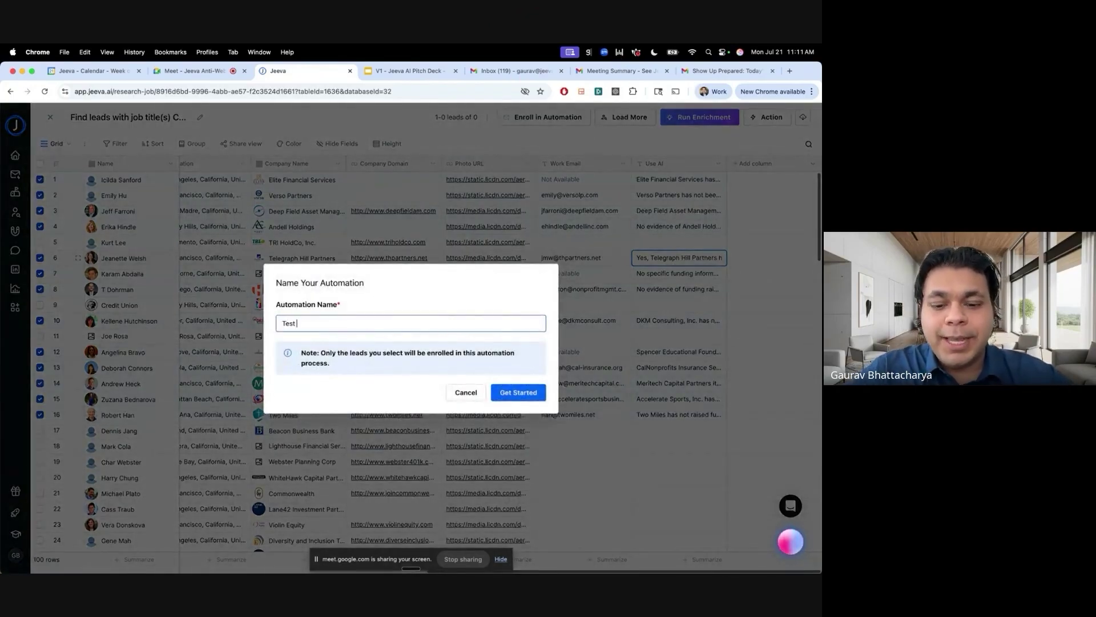
pyautogui.write('Automation 1')
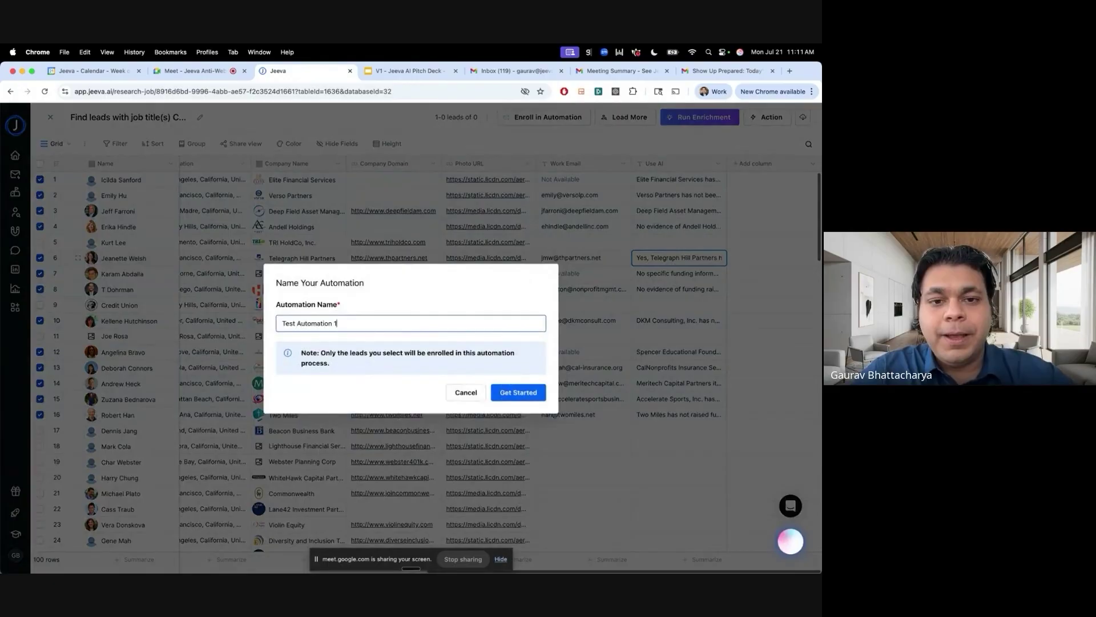
pyautogui.write('23')
# - Start the automation setup and review the prefilled product description, pain points and proof points
pyautogui.click(518, 393)
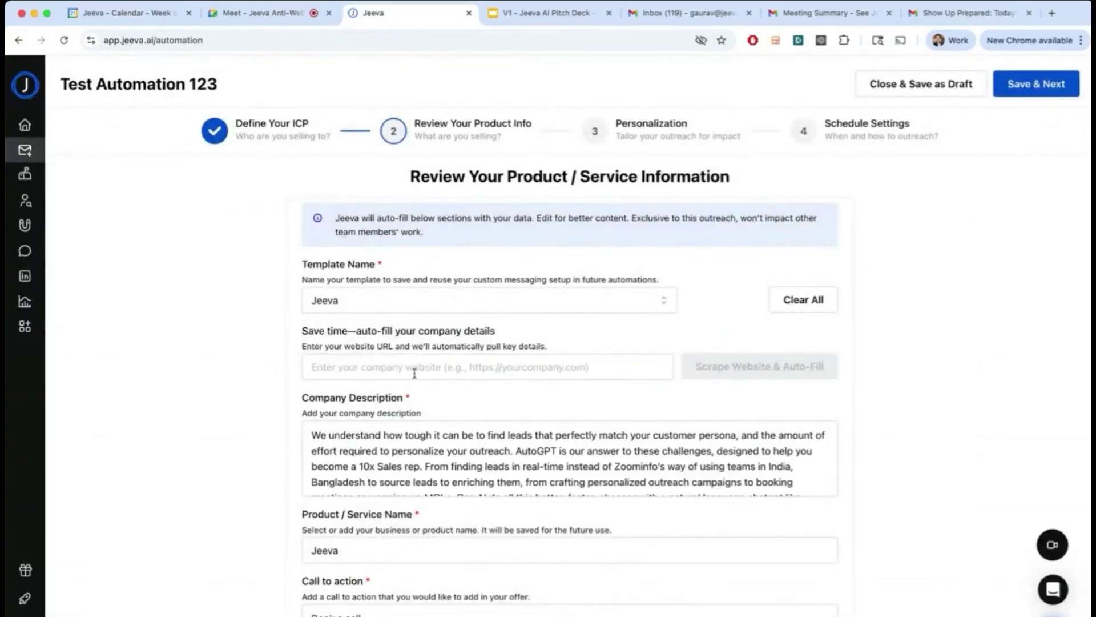
pyautogui.scroll(-5, 203, 418)
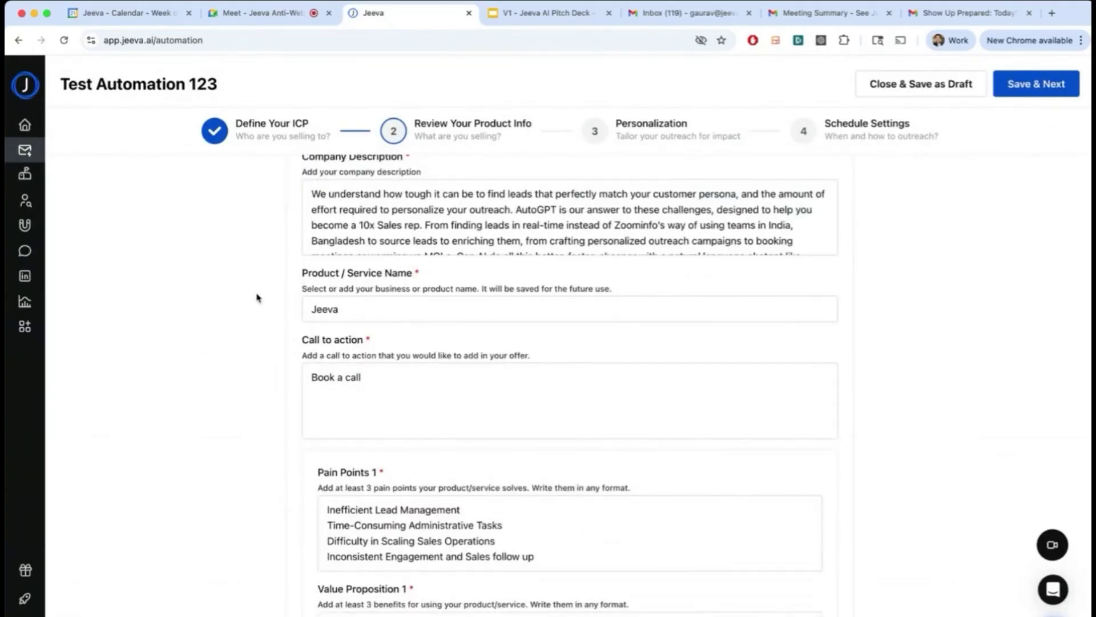
pyautogui.scroll(-3, 259, 411)
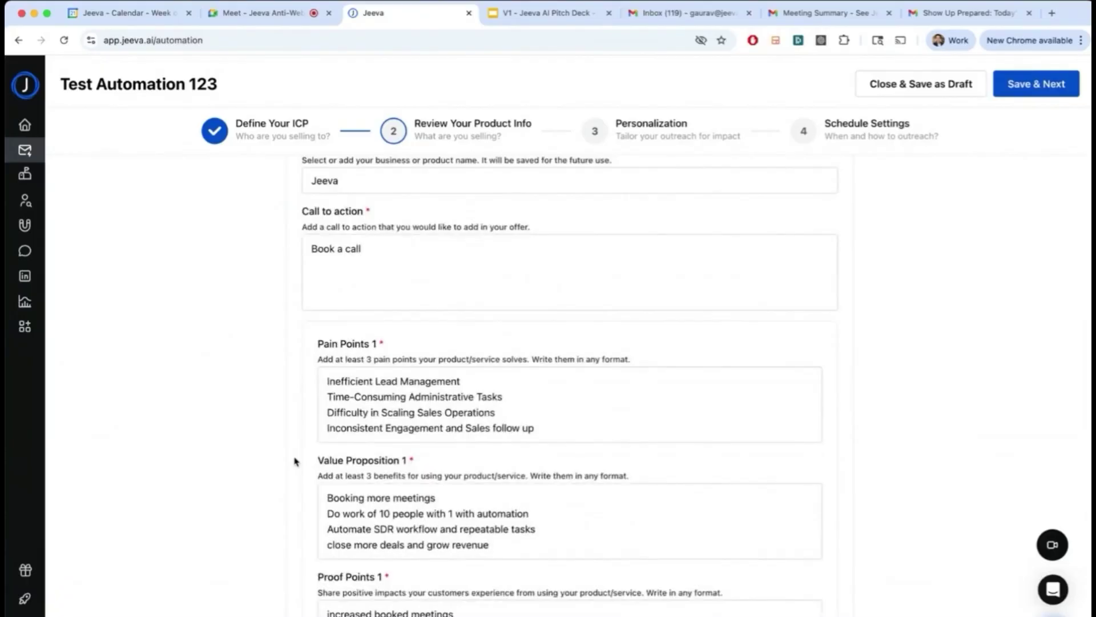
pyautogui.scroll(-3, 257, 497)
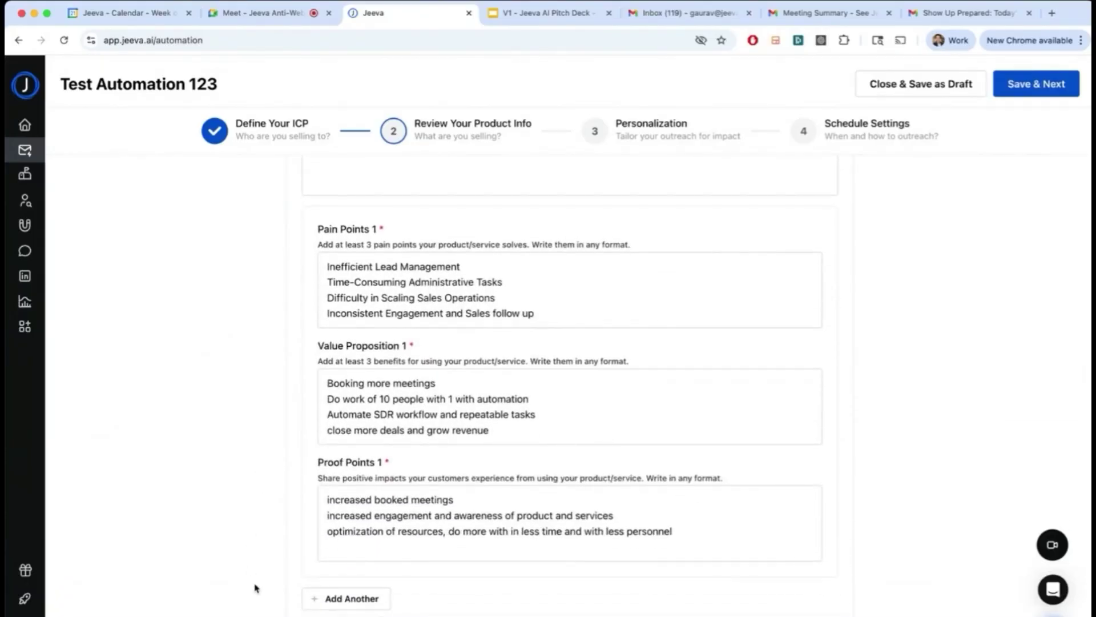
pyautogui.scroll(-3, 255, 588)
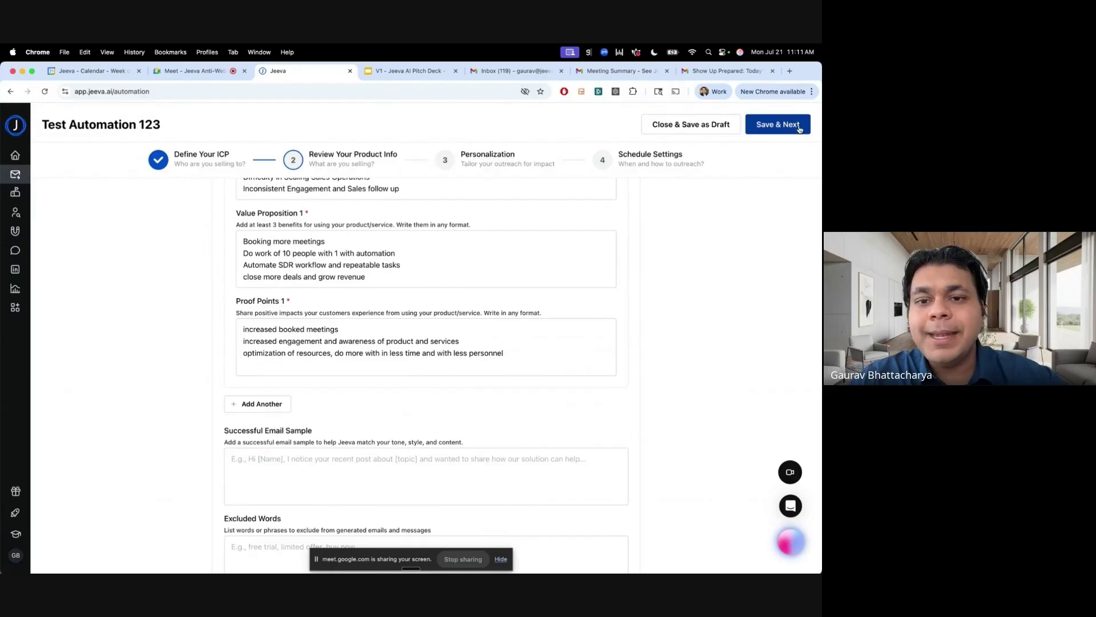
# - Save the product info and choose template-based message personalization
pyautogui.click(799, 127)
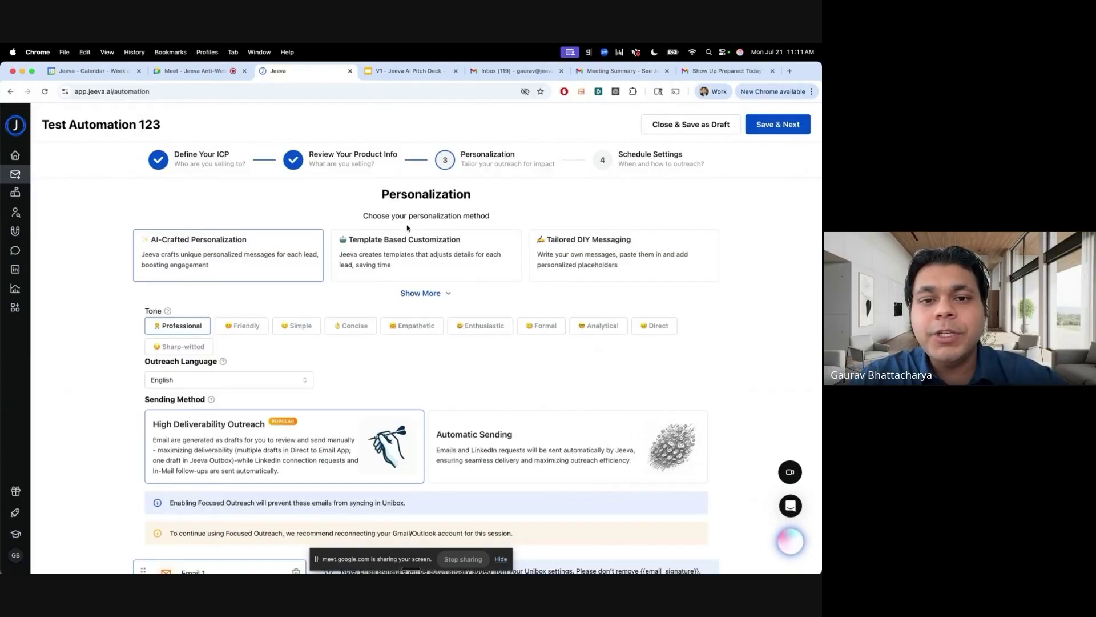
pyautogui.scroll(-4, 407, 228)
pyautogui.scroll(4, 394, 234)
pyautogui.click(381, 243)
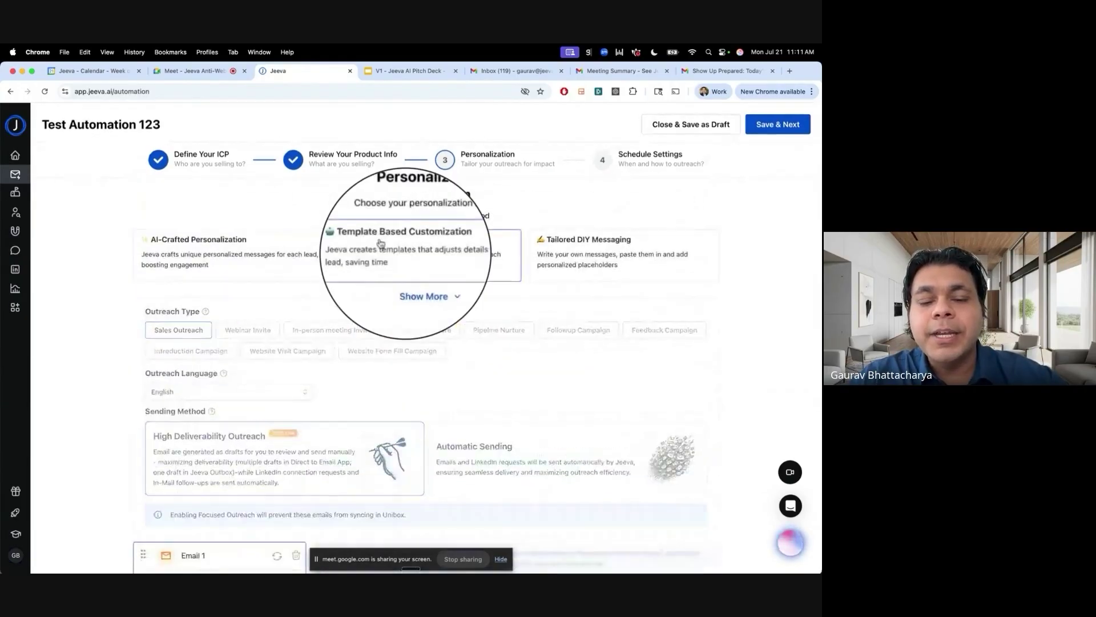
pyautogui.scroll(-5, 105, 387)
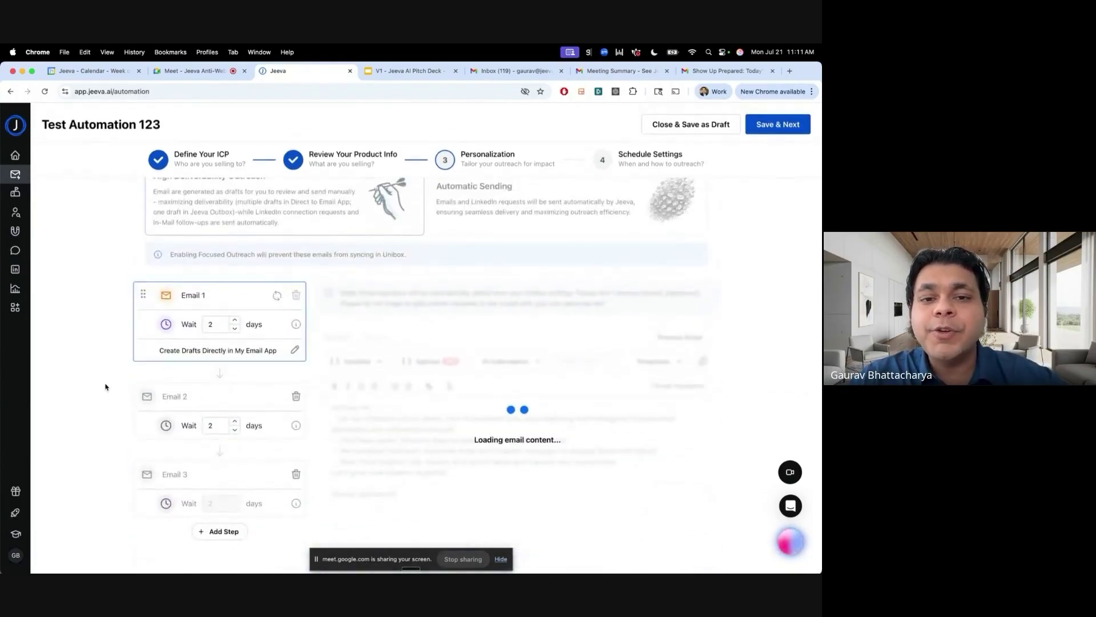
# - Append a LinkedIn Connect step, then Email 5 and Email 6, to the cadence
pyautogui.click(210, 531)
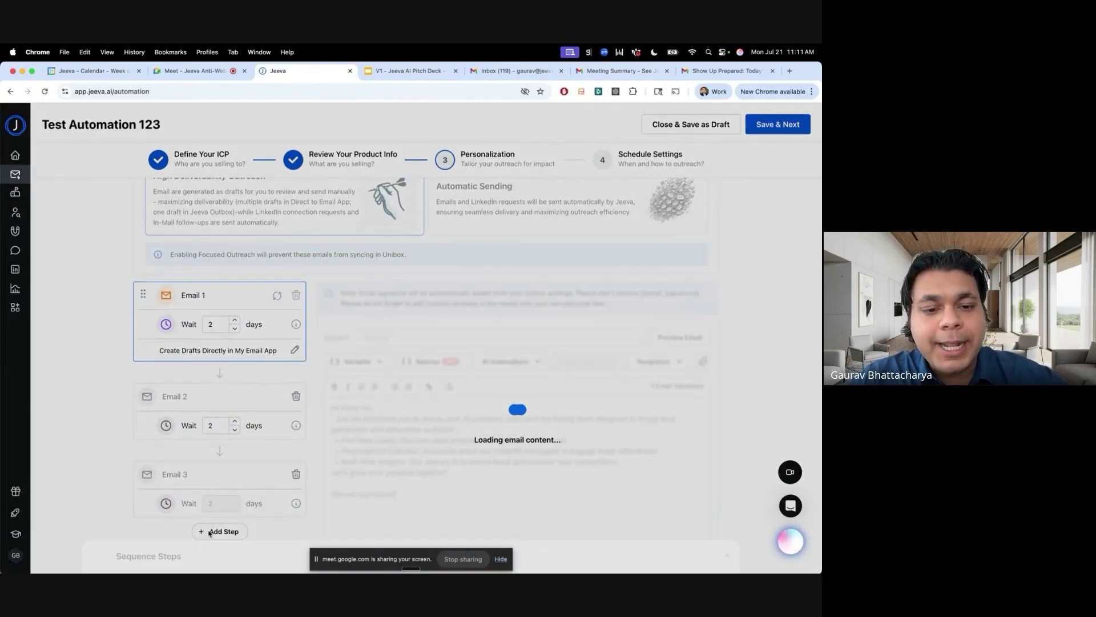
pyautogui.click(186, 503)
pyautogui.scroll(-2, 196, 531)
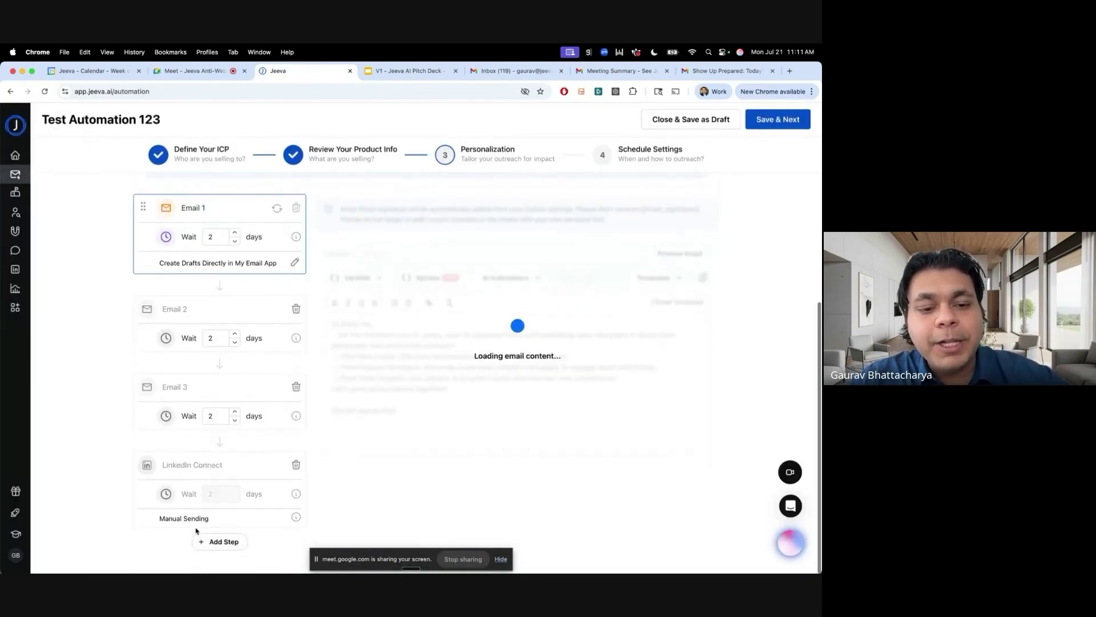
pyautogui.click(217, 542)
pyautogui.click(210, 462)
pyautogui.scroll(-2, 226, 536)
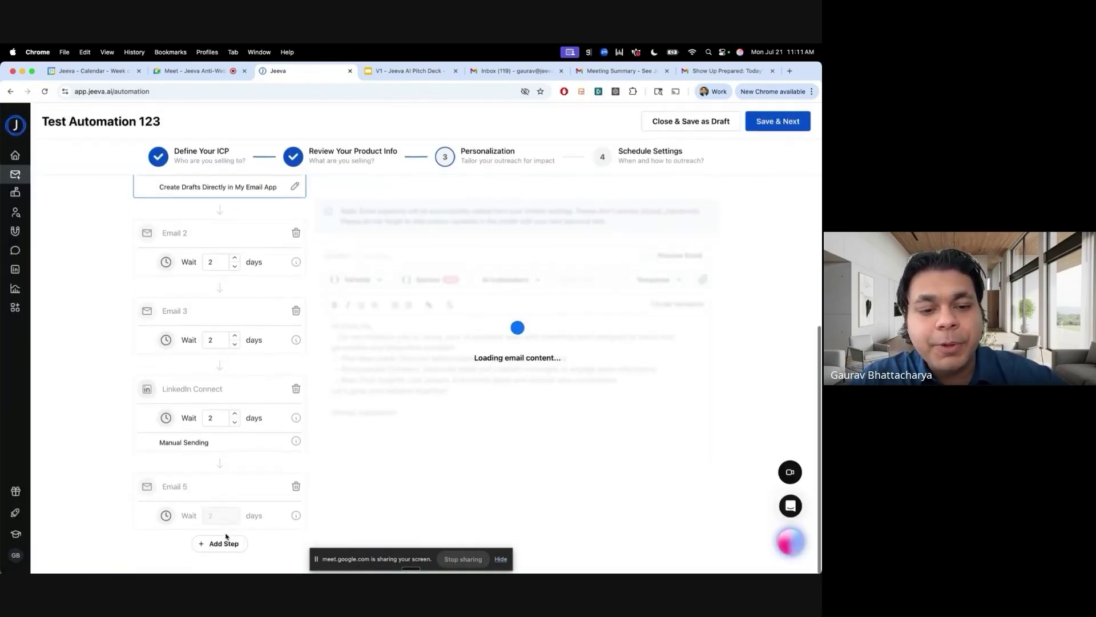
pyautogui.click(224, 541)
pyautogui.click(213, 463)
pyautogui.scroll(-2, 206, 440)
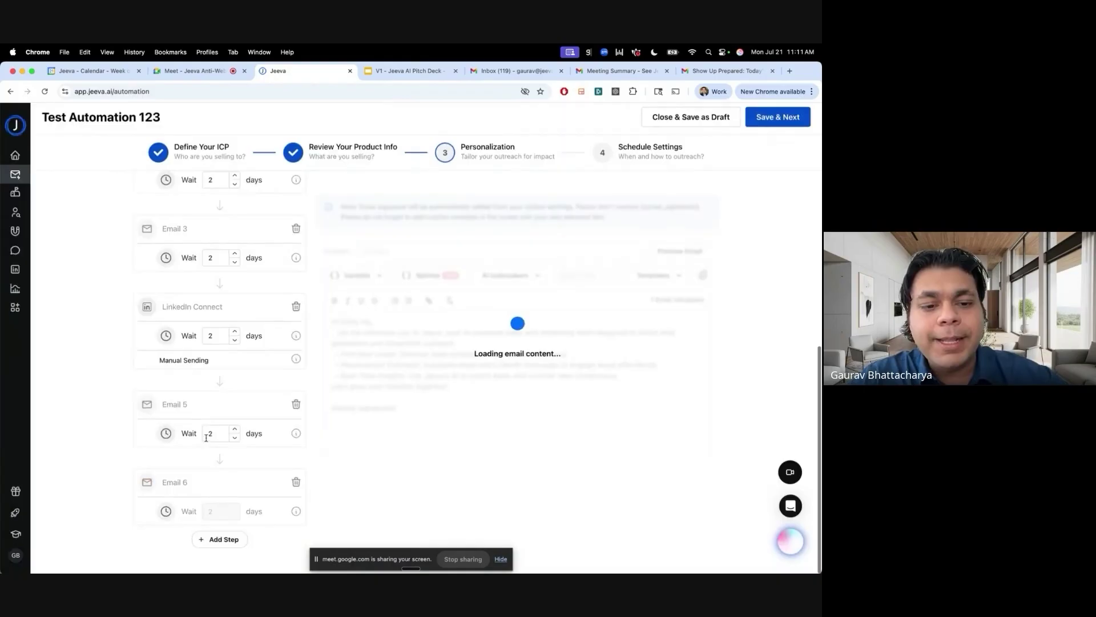
pyautogui.scroll(10, 217, 343)
pyautogui.scroll(-3, 297, 317)
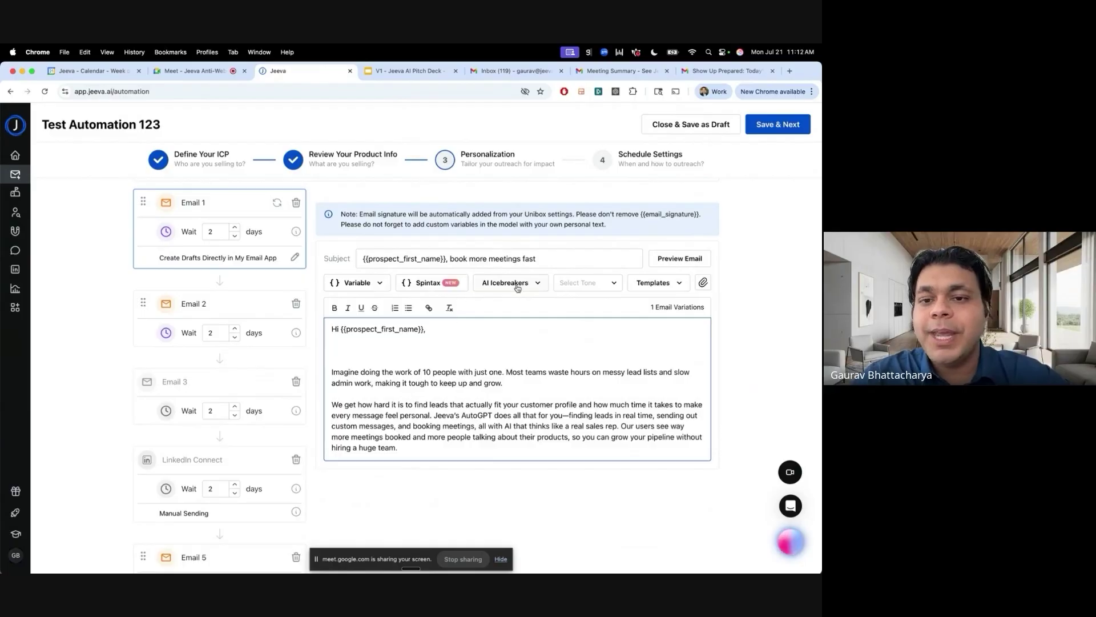
# - Insert the Sports Line icebreaker ({{sports_team_line}}) into Email 1 and preview it for a sample prospect
pyautogui.click(517, 288)
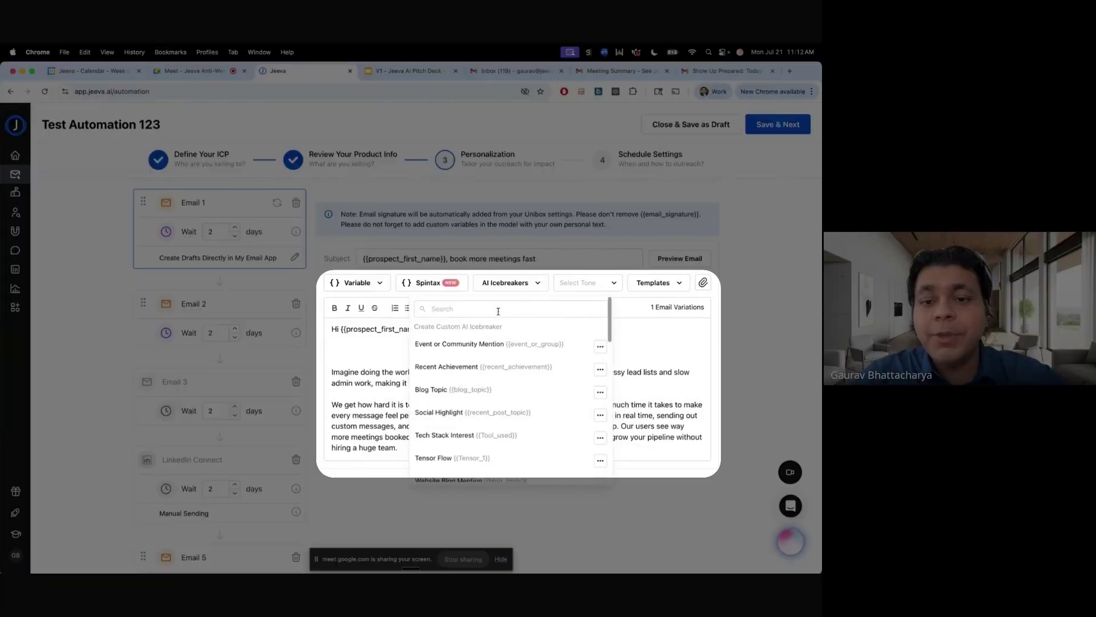
pyautogui.click(497, 311)
pyautogui.write('spor')
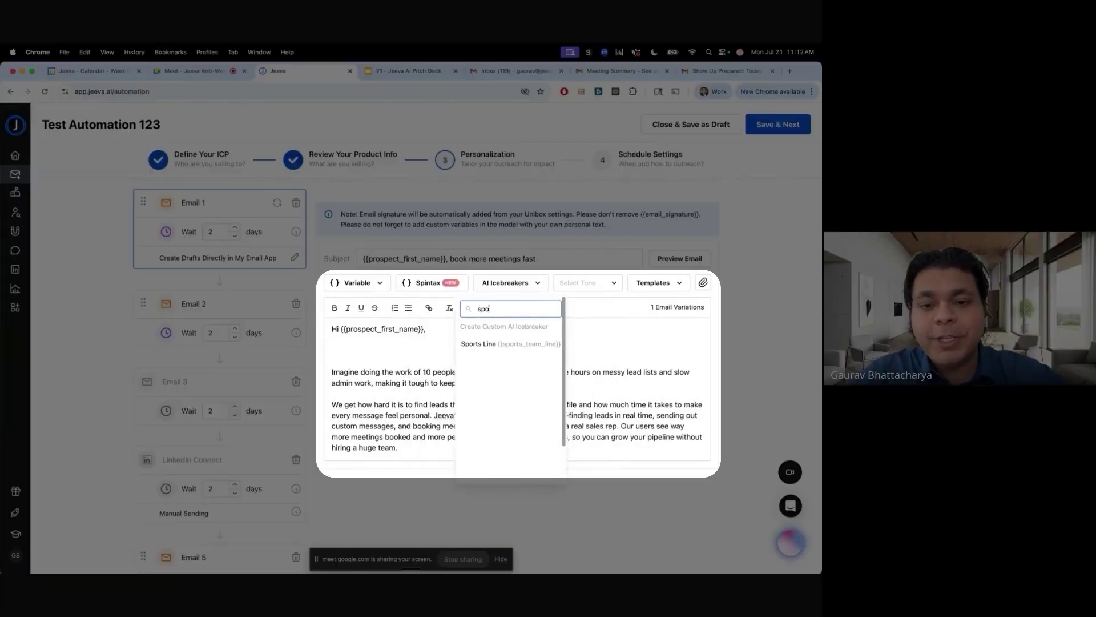
pyautogui.click(480, 344)
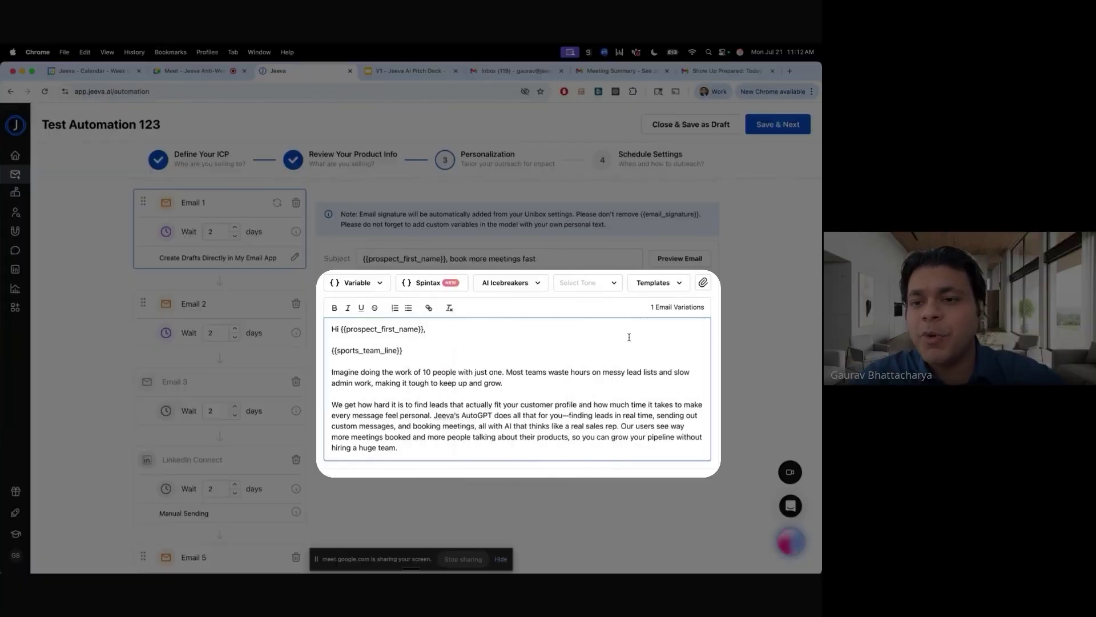
pyautogui.scroll(-2, 629, 337)
pyautogui.click(679, 258)
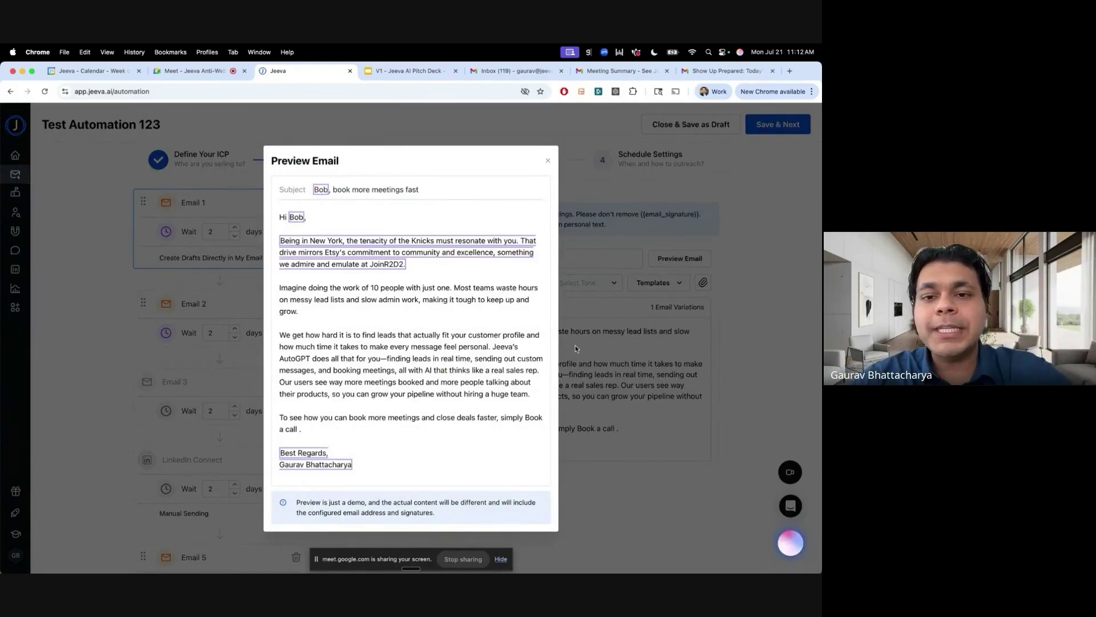
# - Close the email preview, returning to Email 1's body with {{sports_team_line}} under the greeting
pyautogui.click(609, 355)
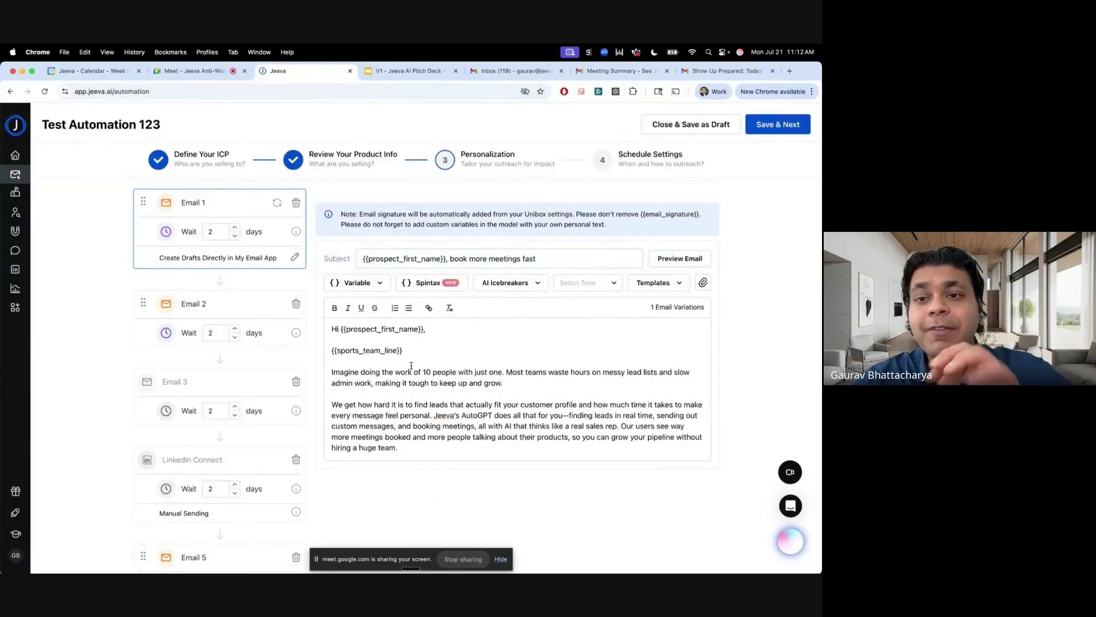
# - Leave the campaign builder for the Campaigns Outbox and open the first lead's email drafts for review
pyautogui.moveTo(40, 185)
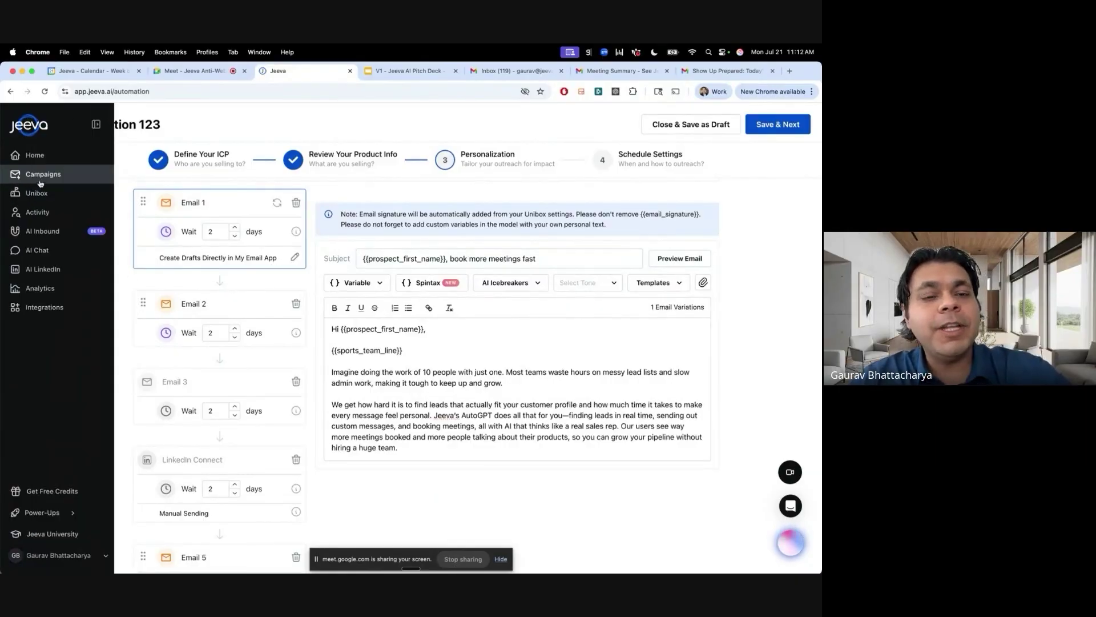
pyautogui.click(40, 183)
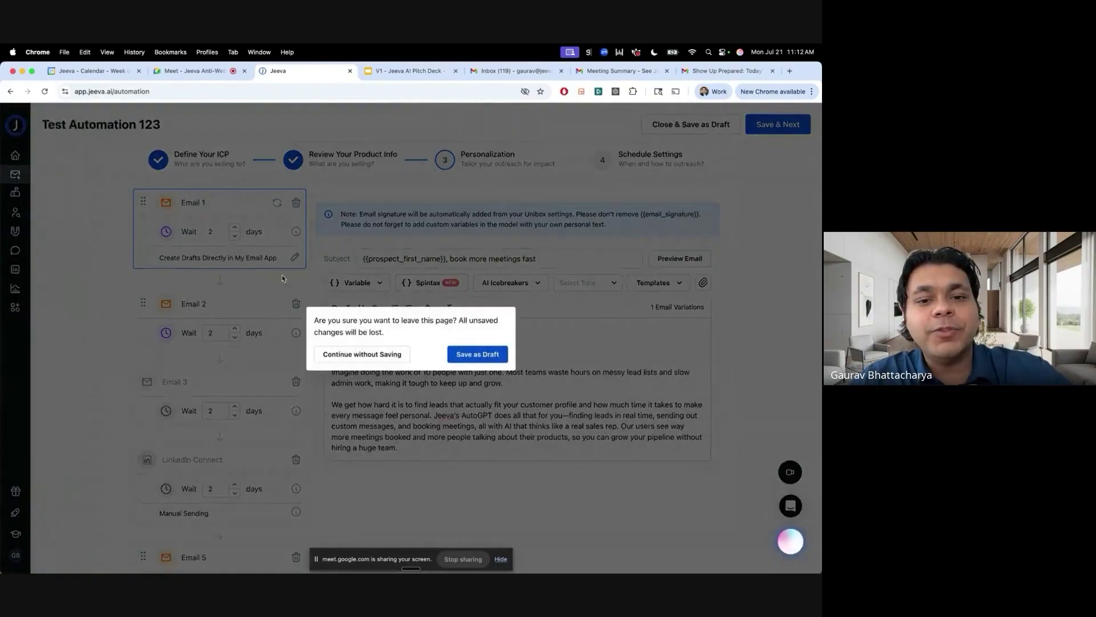
pyautogui.click(363, 355)
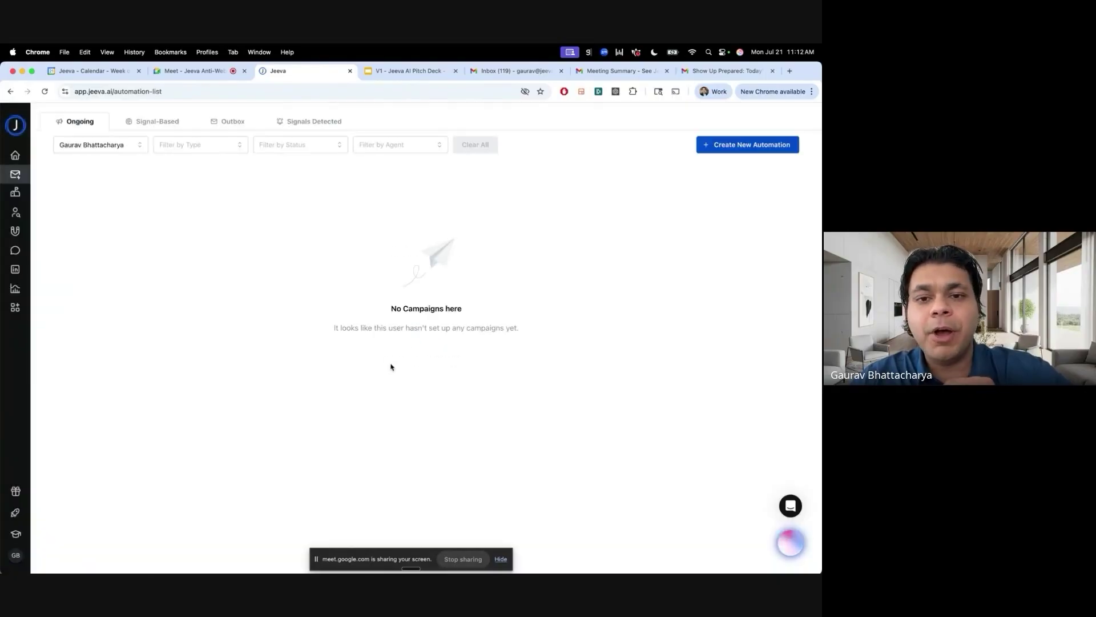
pyautogui.click(232, 121)
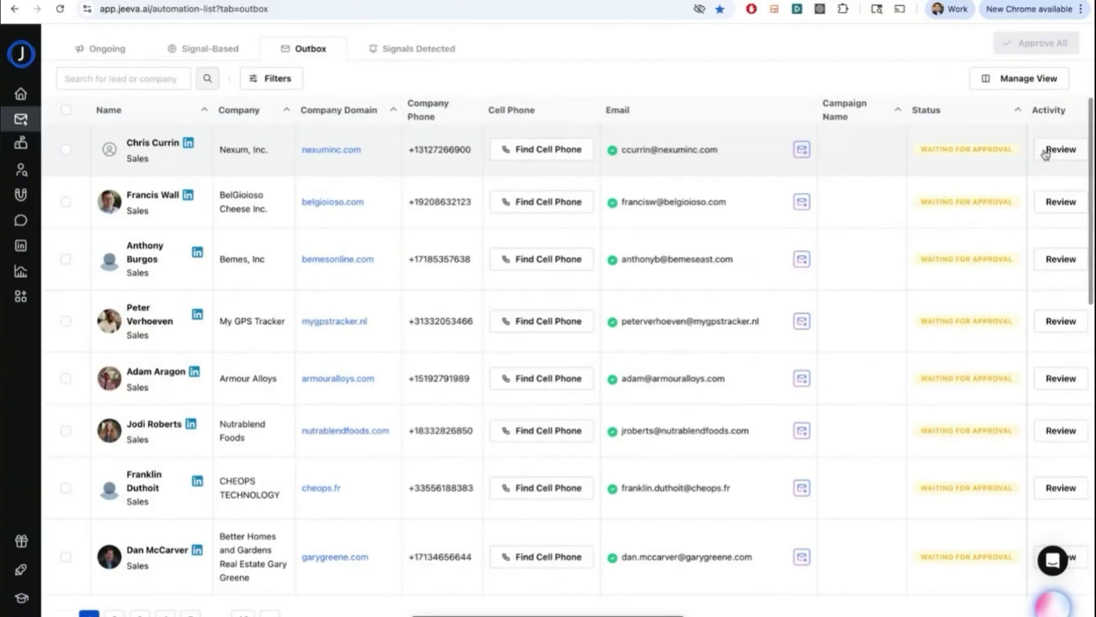
pyautogui.click(797, 197)
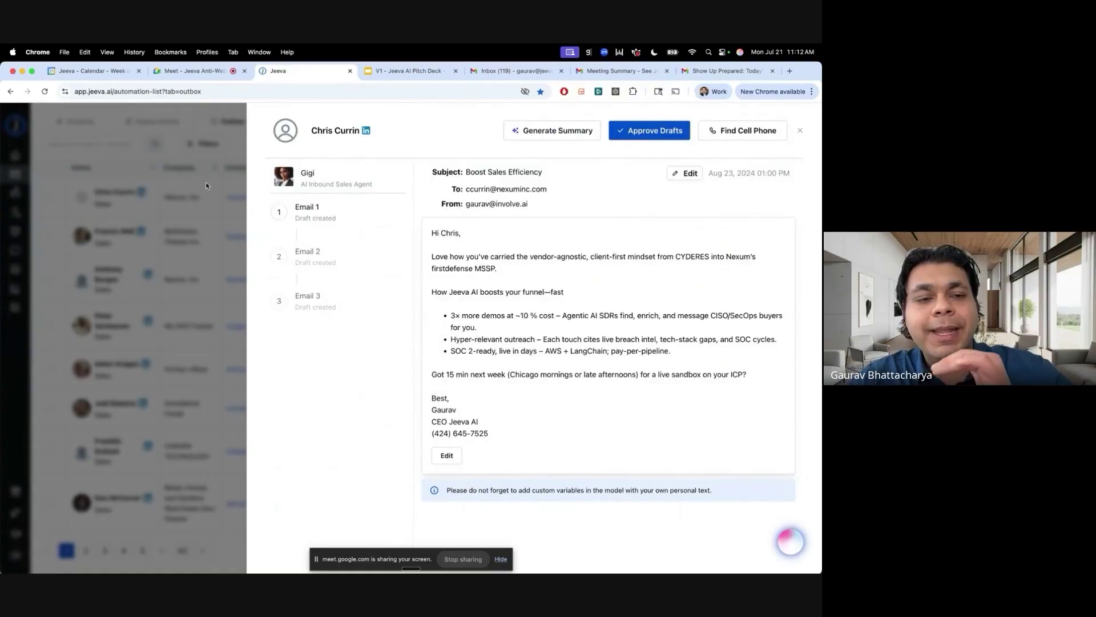
pyautogui.press('Escape')
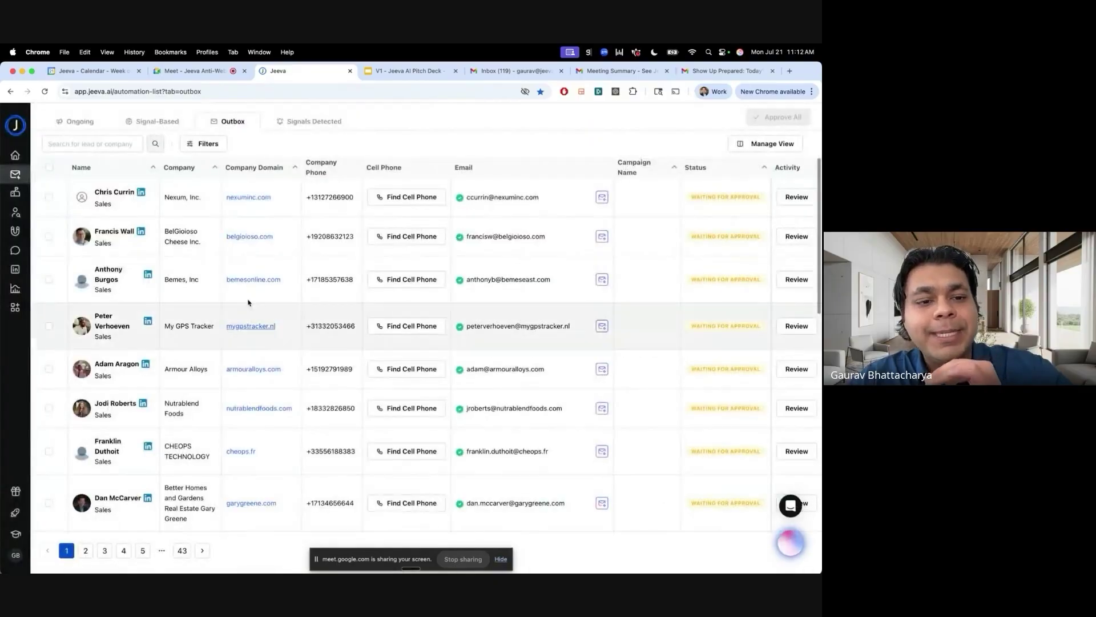
pyautogui.click(782, 197)
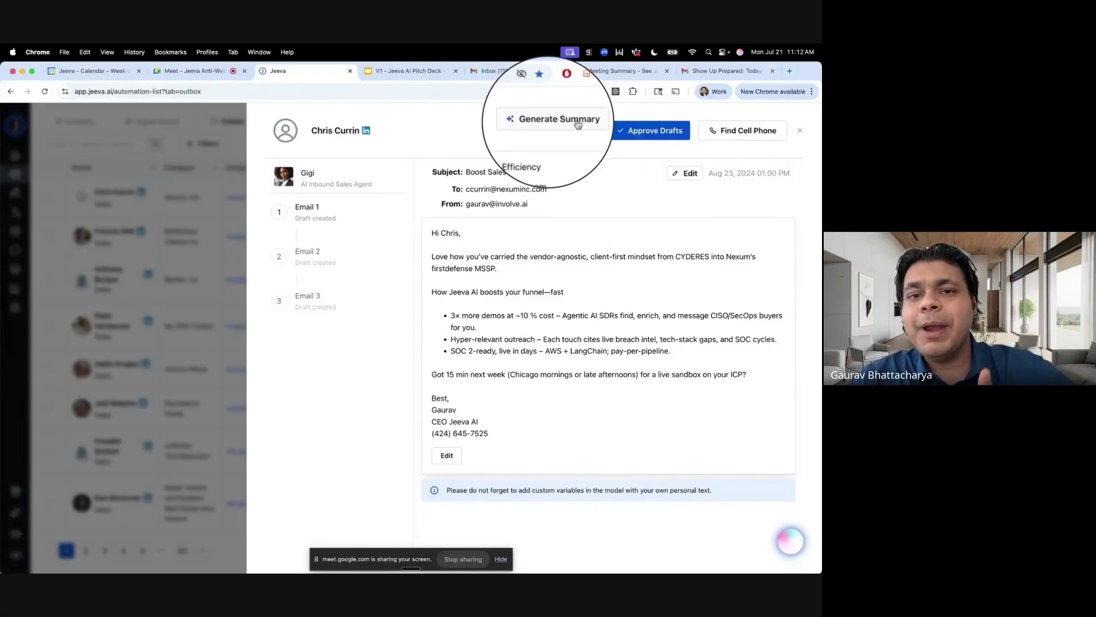
# - Generate the first lead's AI summary and read through Nexum, Inc.'s research down to Funding
pyautogui.click(571, 130)
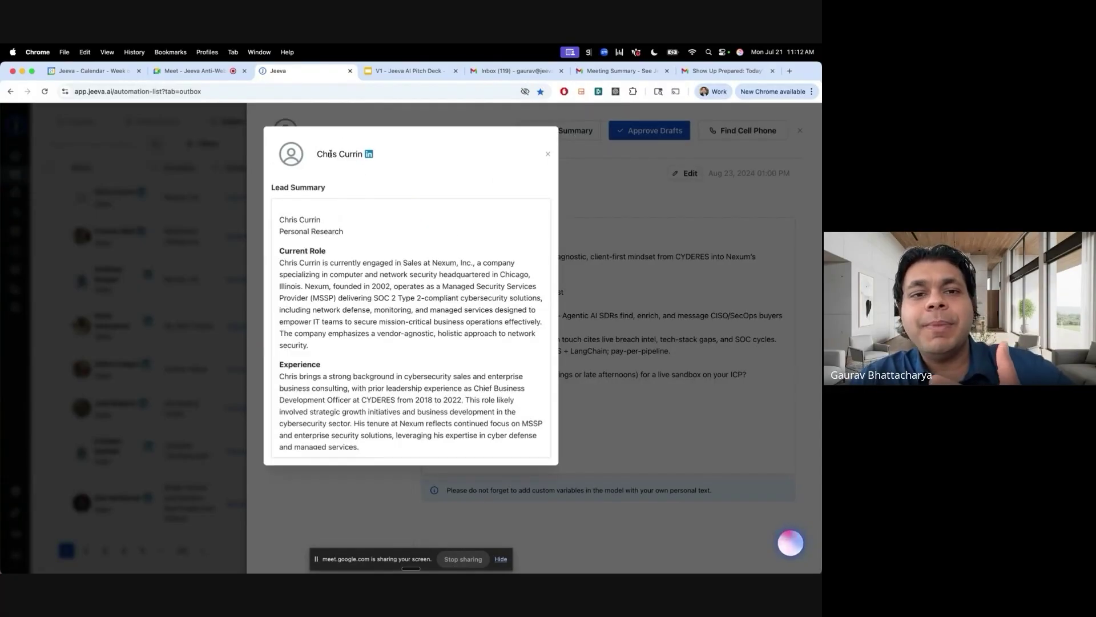
pyautogui.scroll(-1, 325, 282)
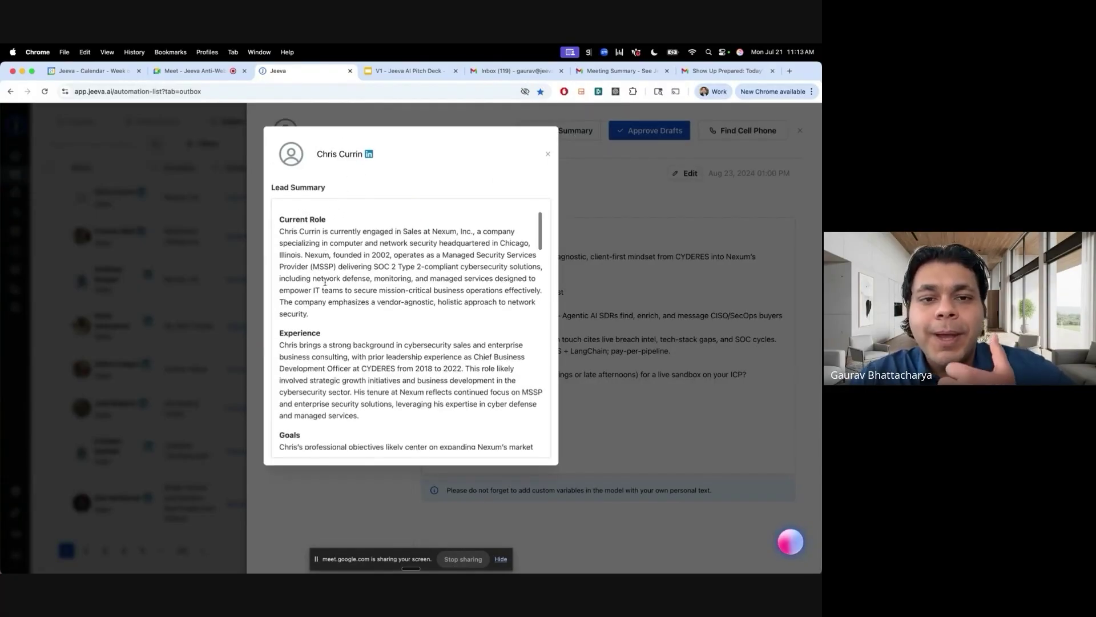
pyautogui.scroll(-4, 325, 284)
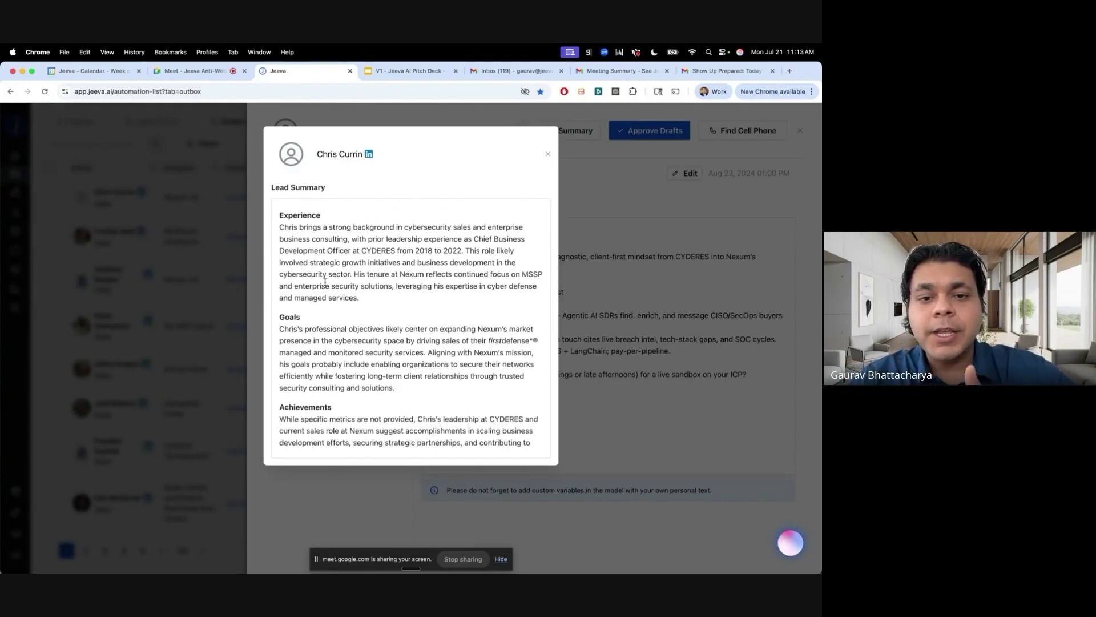
pyautogui.scroll(-3, 325, 282)
pyautogui.scroll(-2, 325, 282)
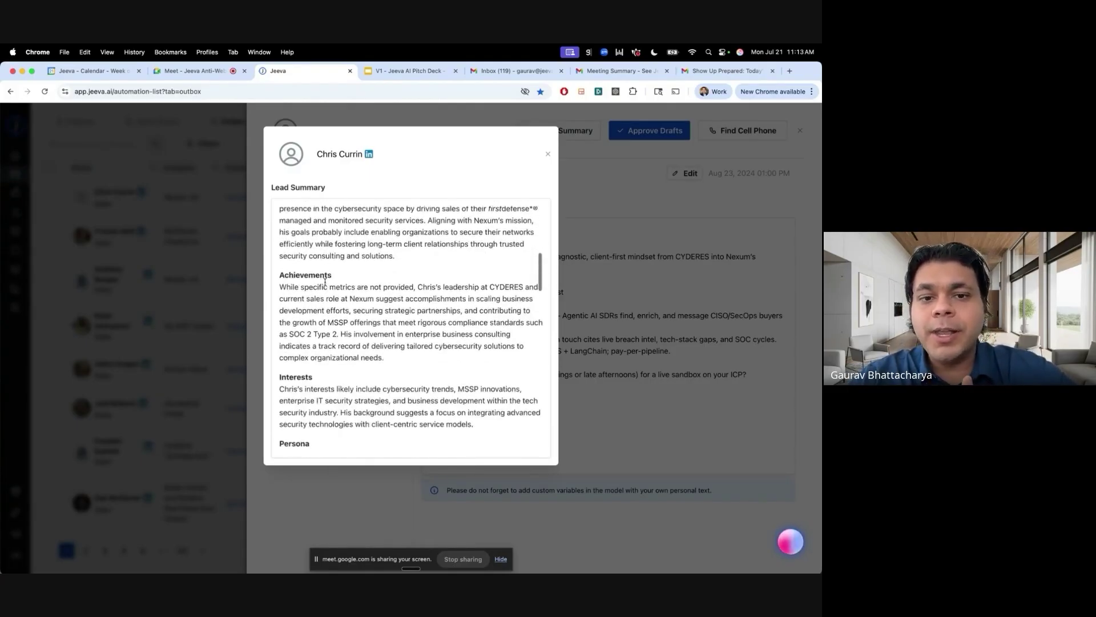
pyautogui.scroll(-2, 325, 282)
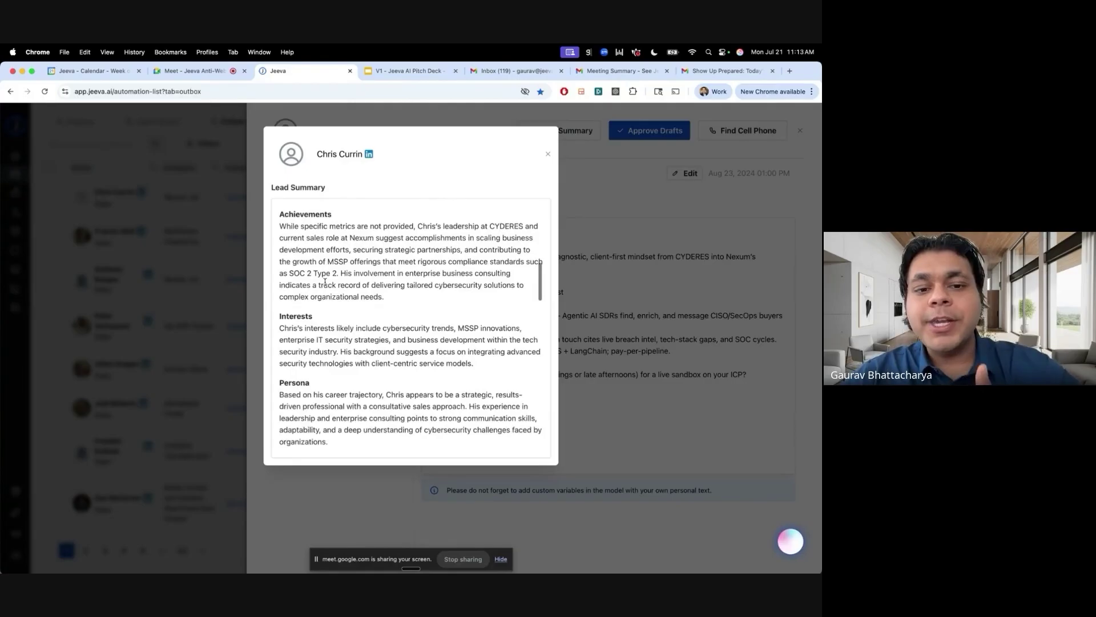
pyautogui.scroll(-4, 325, 282)
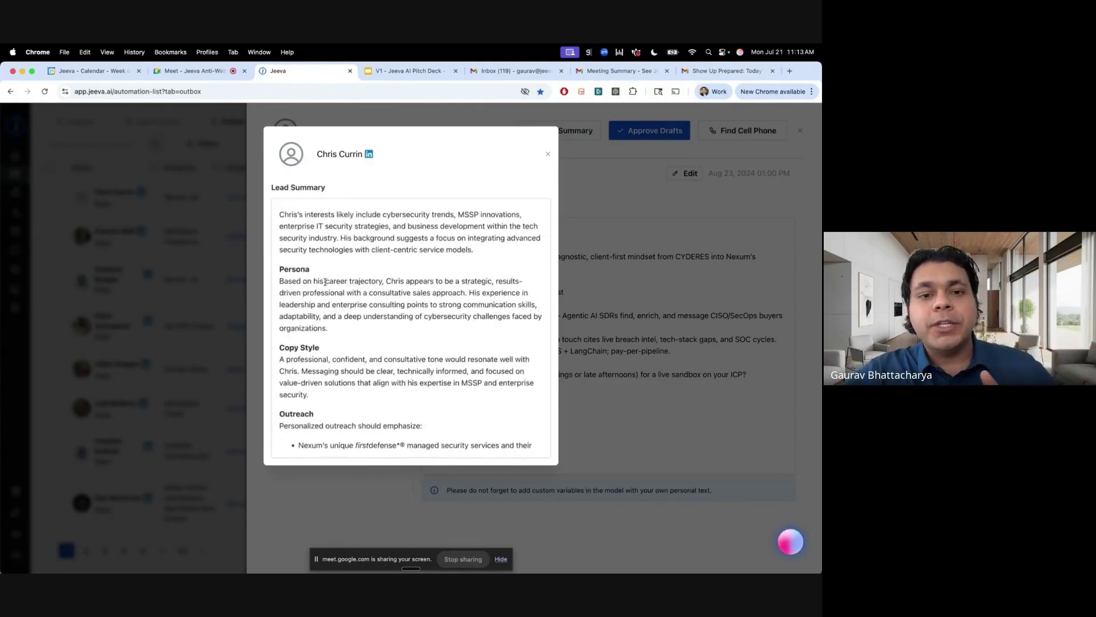
pyautogui.scroll(-9, 325, 282)
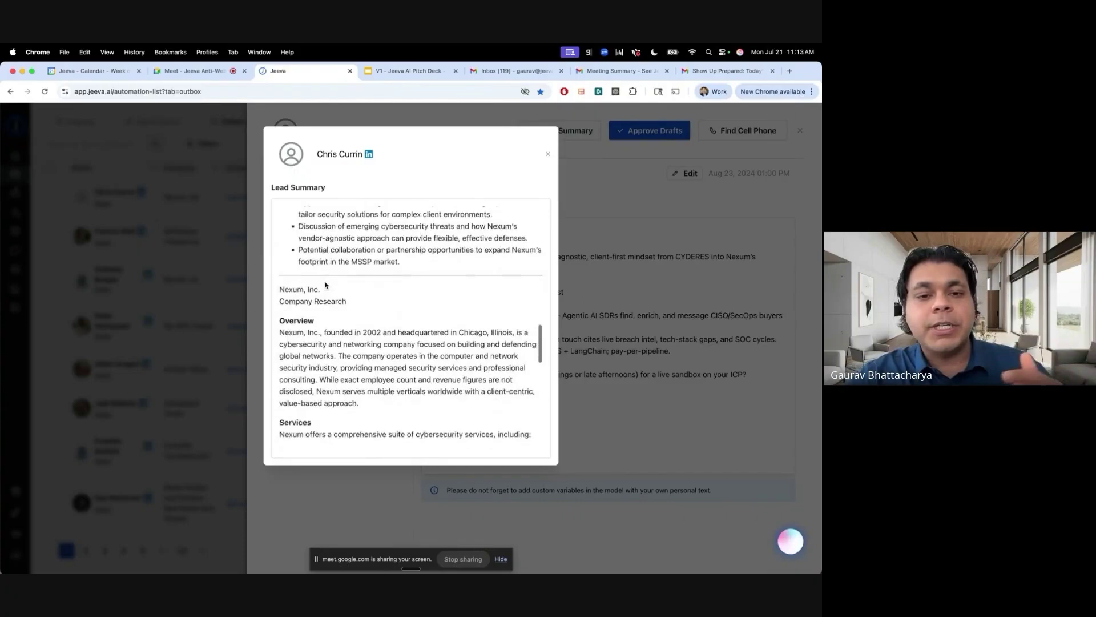
pyautogui.scroll(-4, 325, 285)
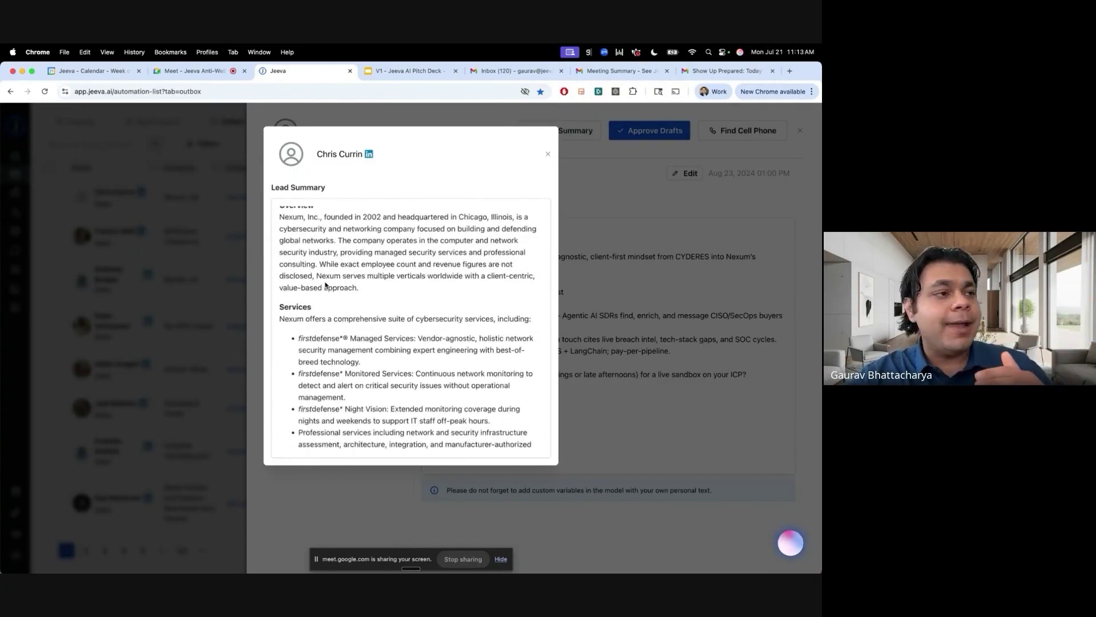
pyautogui.scroll(-3, 325, 285)
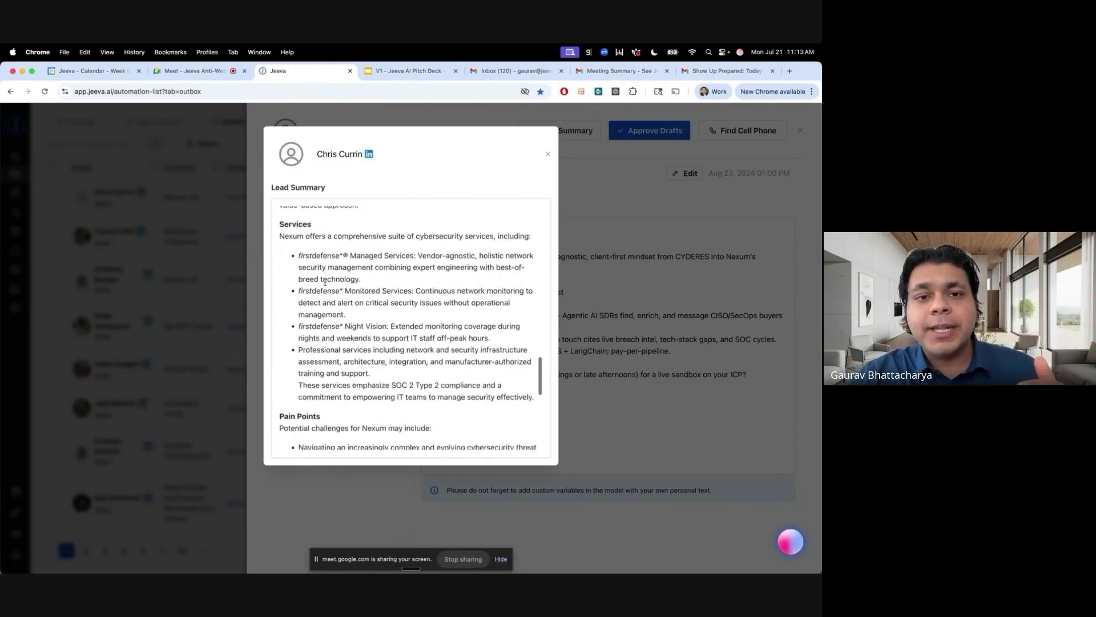
pyautogui.scroll(1, 324, 282)
pyautogui.scroll(-1, 325, 282)
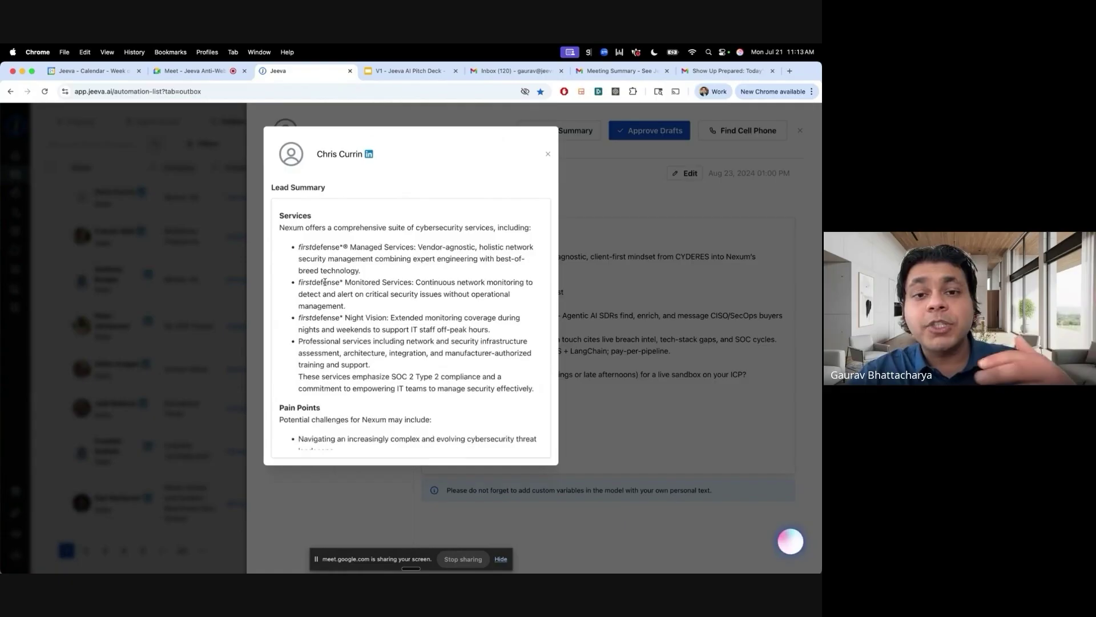
pyautogui.scroll(-5, 325, 283)
pyautogui.scroll(-6, 325, 284)
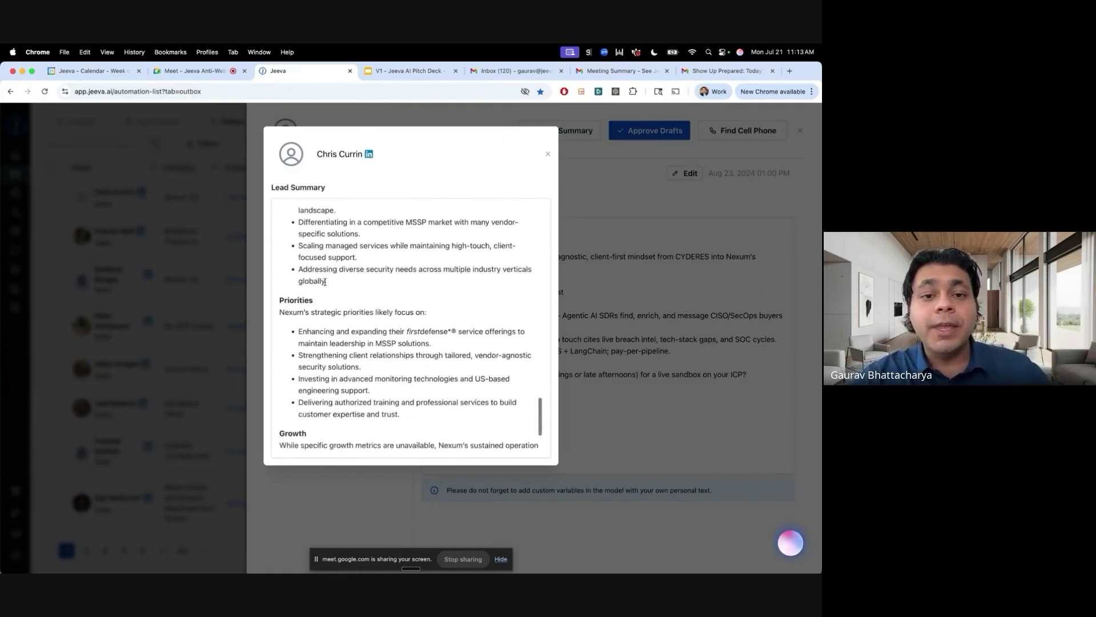